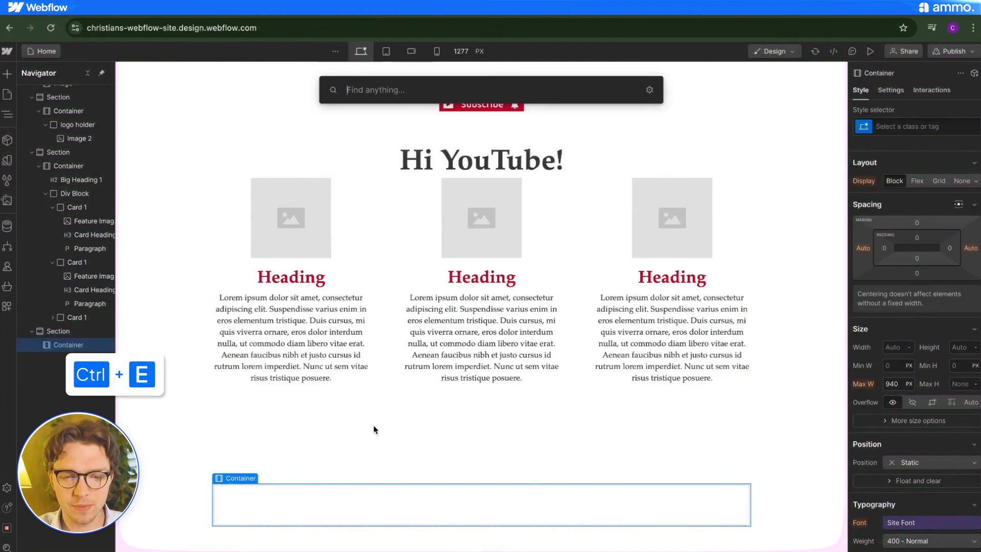
# Add a level 2 heading inside the empty container of the new section
pyautogui.write('head')
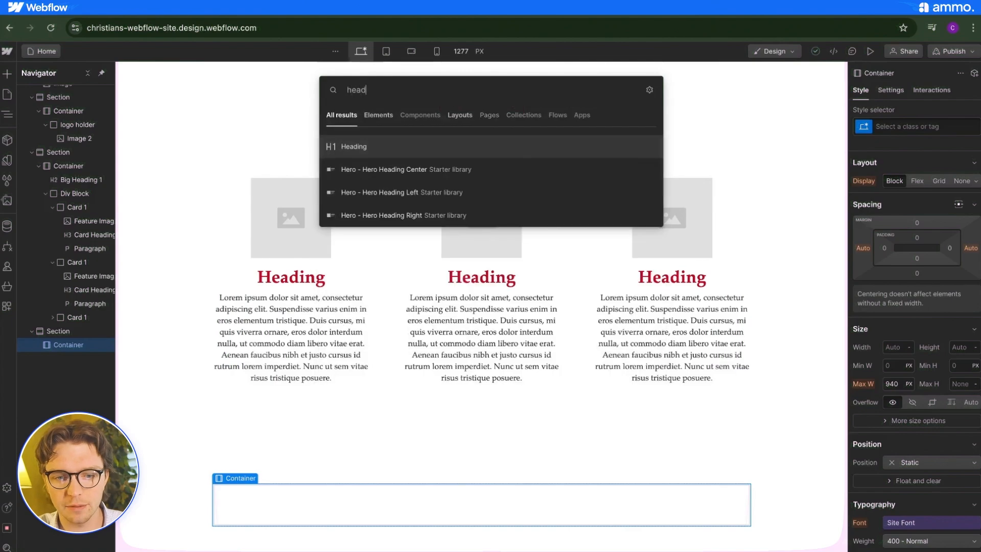
pyautogui.moveTo(363, 146); pyautogui.dragTo(332, 492)
pyautogui.click(272, 436)
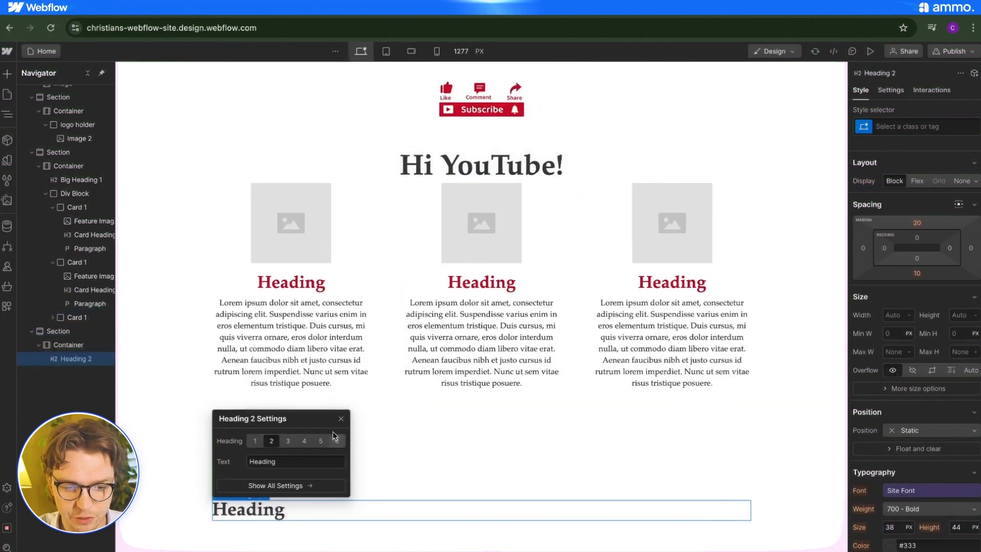
pyautogui.click(341, 419)
# Add a paragraph element directly below the new heading
pyautogui.hotkey('ctrl', 'k')
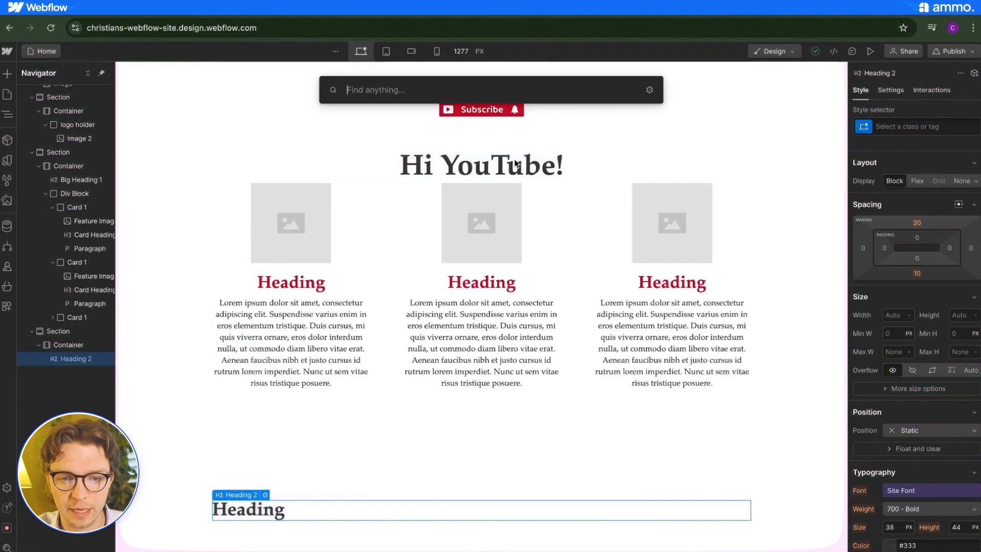
pyautogui.write('opar')
pyautogui.hotkey('ctrl', 'a')
pyautogui.write('par')
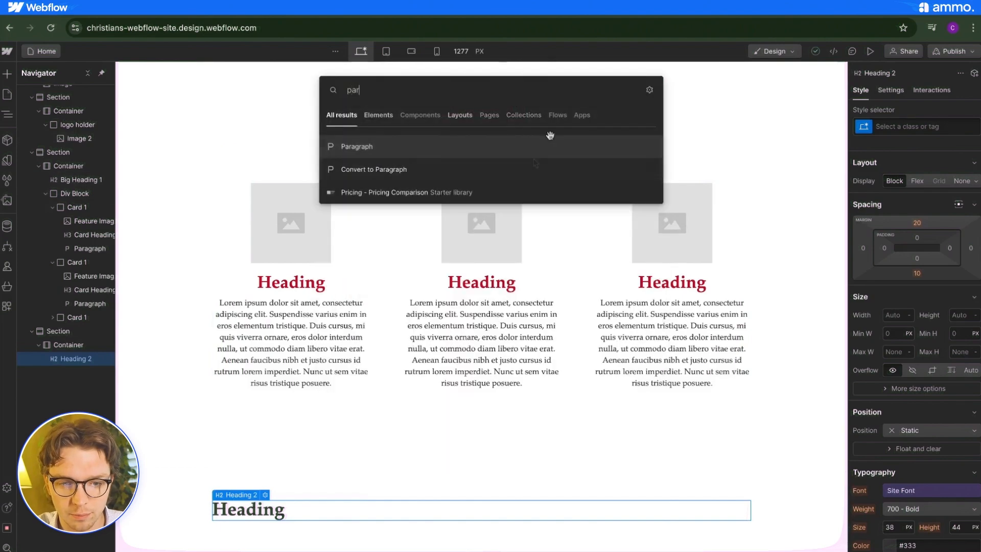
pyautogui.click(406, 144)
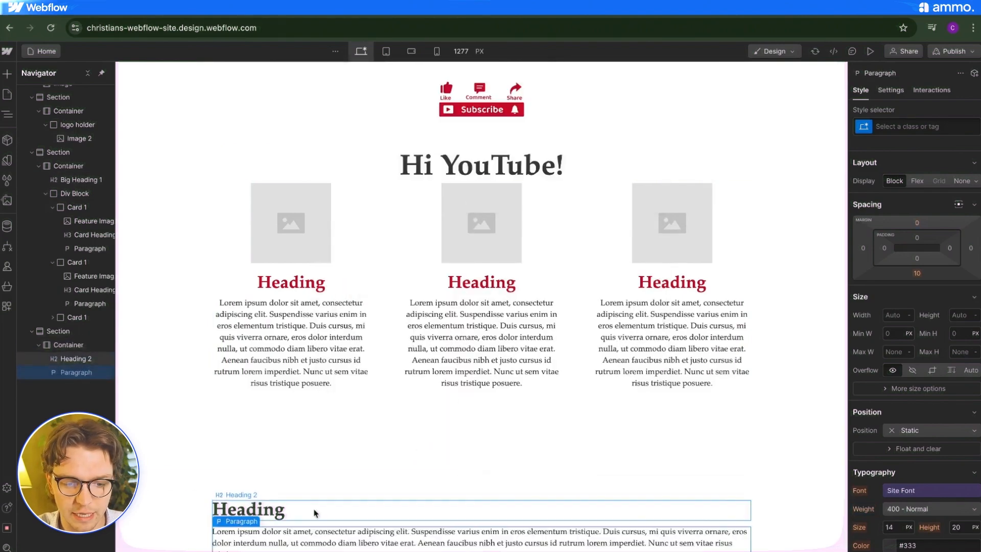
# Add a Form Block below the paragraph in the same container
pyautogui.hotkey('ctrl', 'k')
pyautogui.write('for')
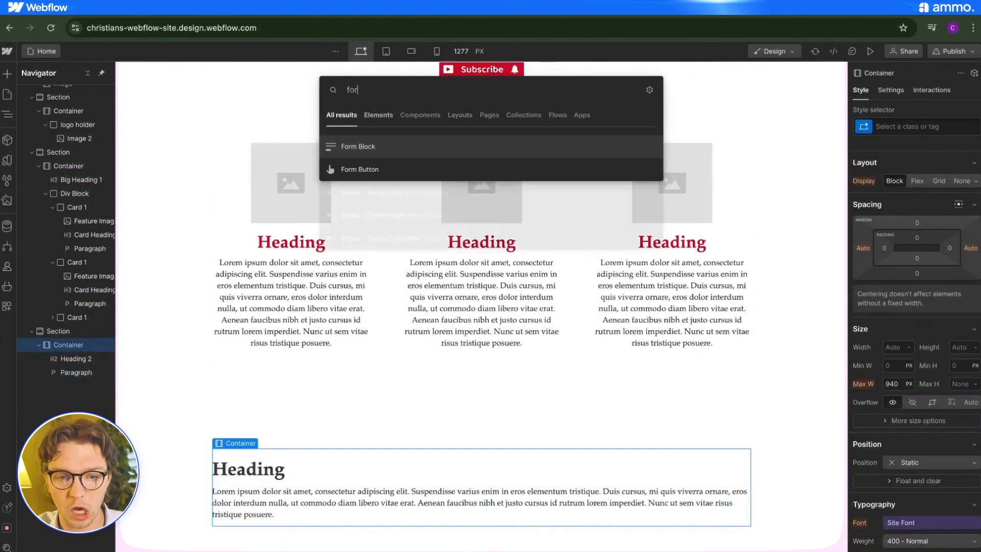
pyautogui.click(379, 155)
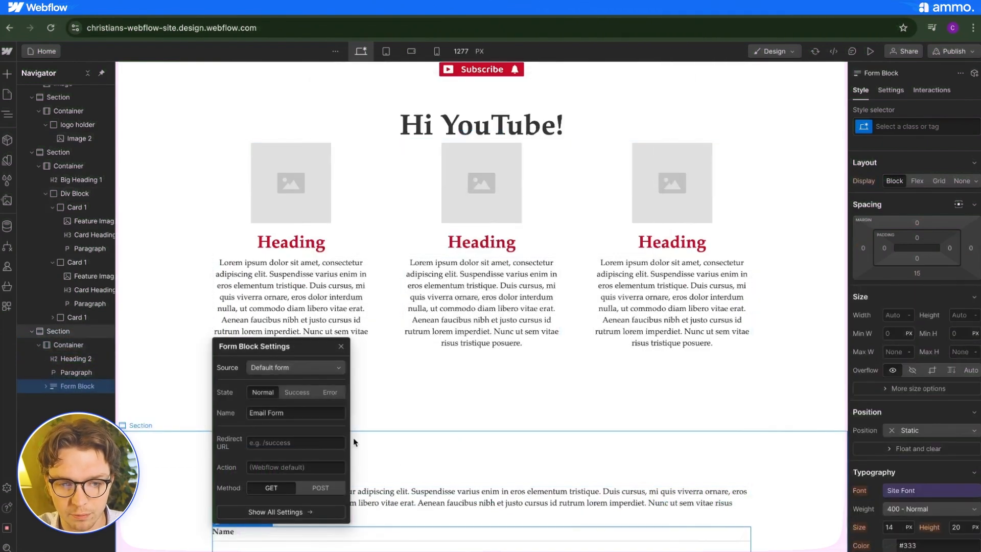
pyautogui.click(488, 337)
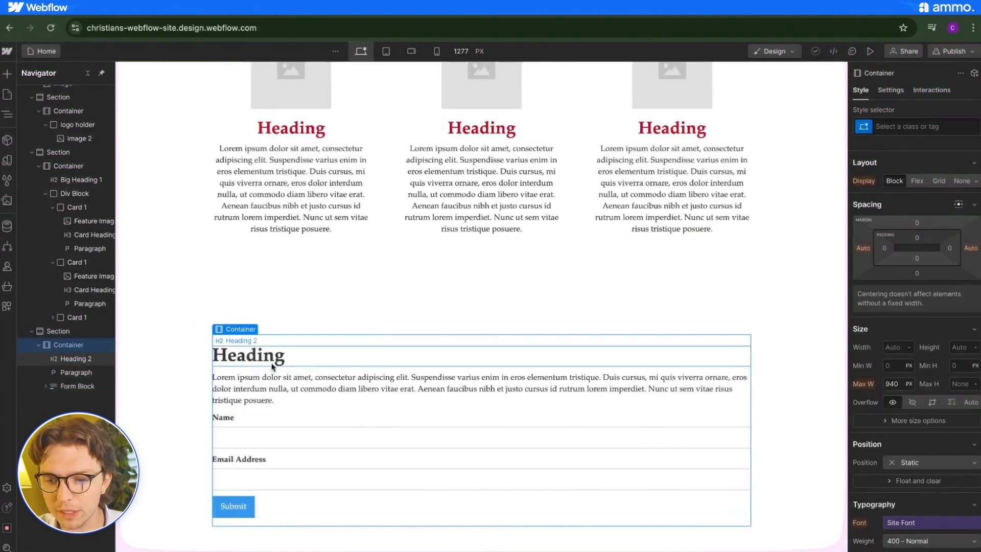
# Add a Div Block above the form and place the heading and paragraph inside it
pyautogui.click(277, 385)
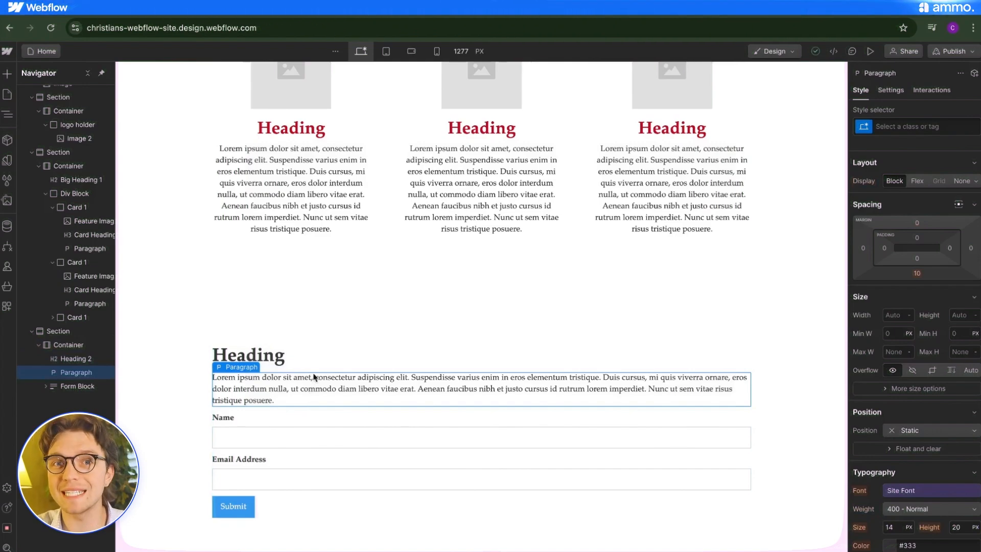
pyautogui.hotkey('ctrl', 'k')
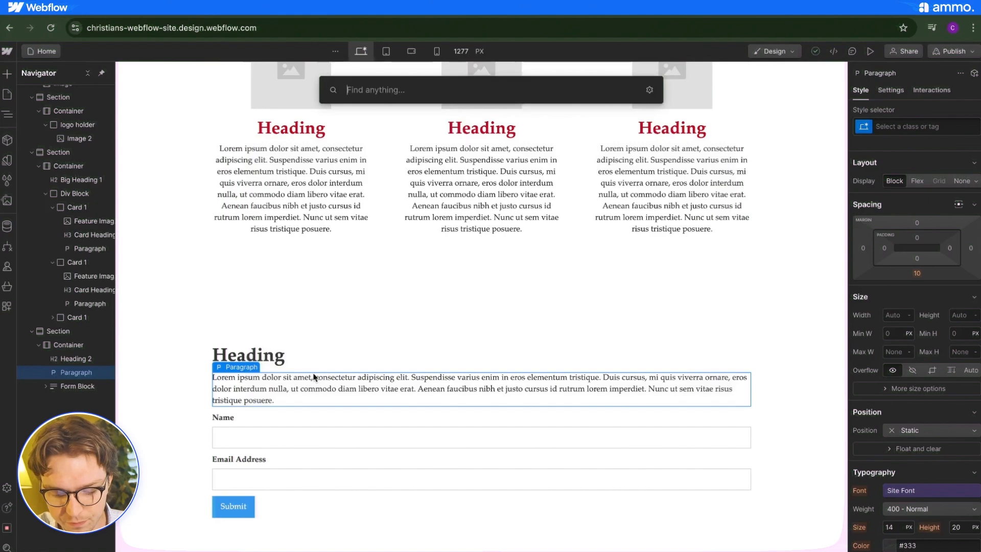
pyautogui.write('div')
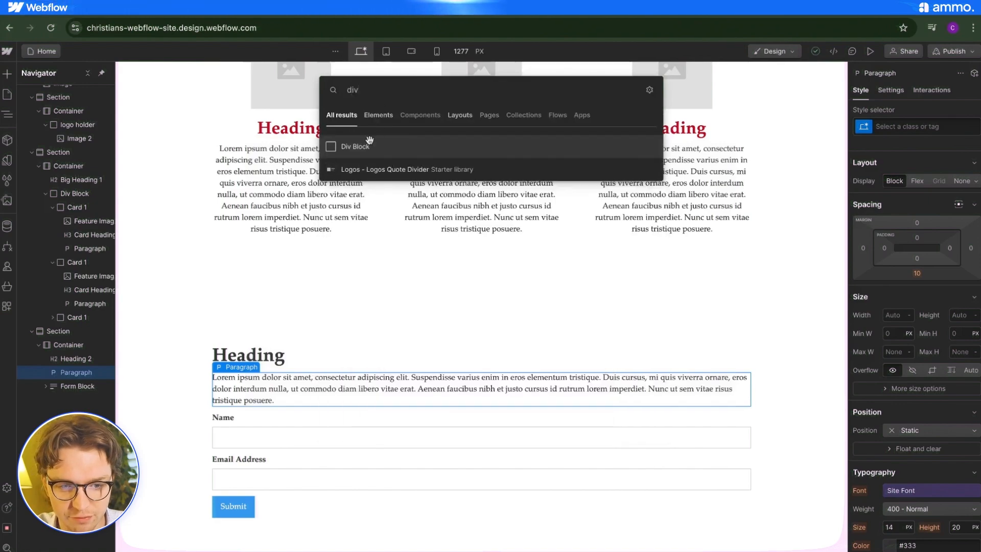
pyautogui.moveTo(365, 145); pyautogui.dragTo(279, 405)
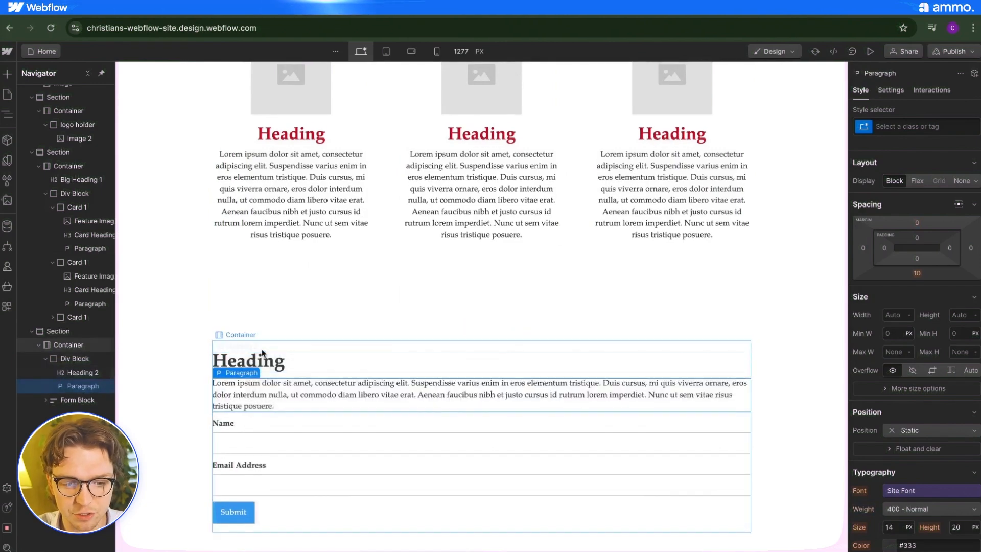
# Set the maximum width of the div block around the heading and paragraph to 350 px
pyautogui.click(75, 356)
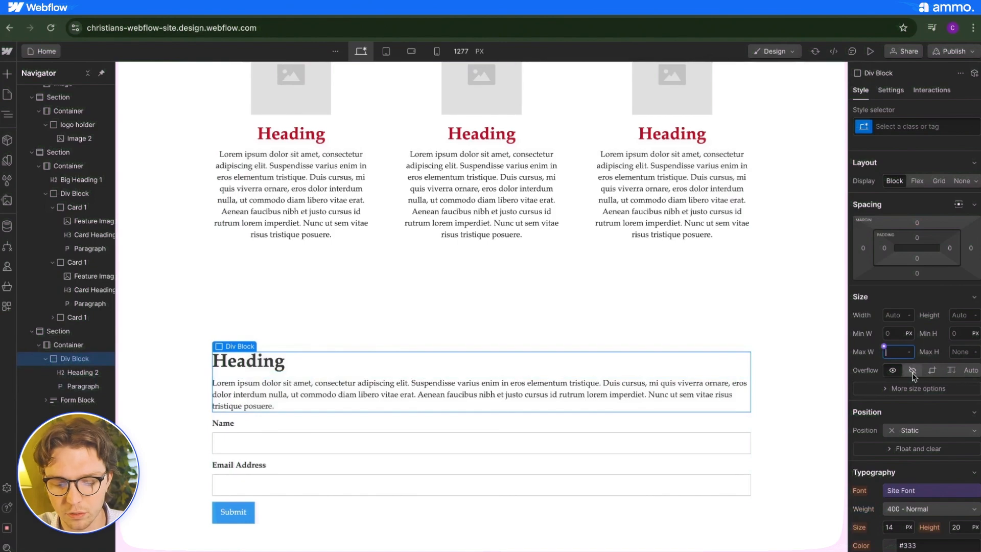
pyautogui.write('350')
pyautogui.press('Return')
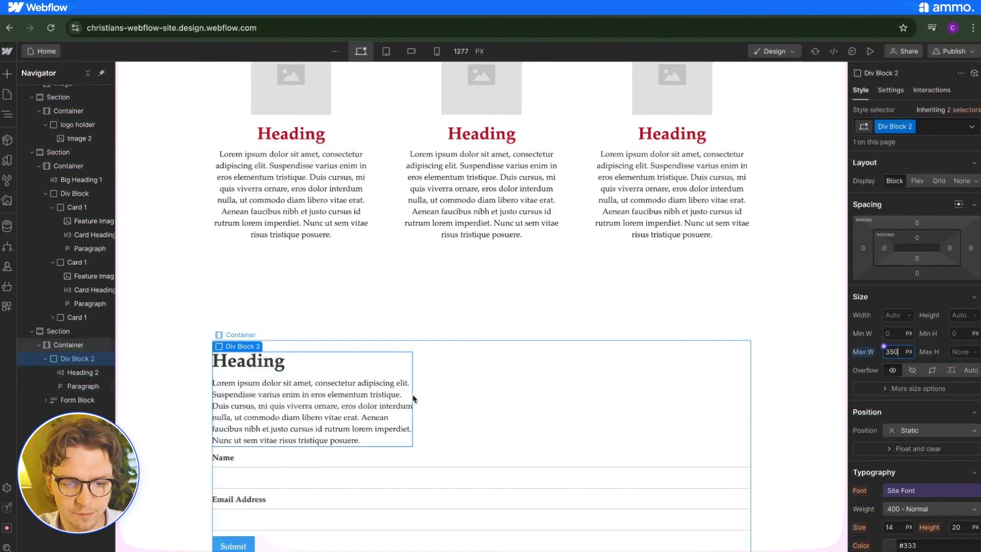
# Replace the paragraph's placeholder text above the form with "Youtube video request!"
pyautogui.scroll(-1, 393, 405)
pyautogui.doubleClick(313, 412)
pyautogui.press('super+a')
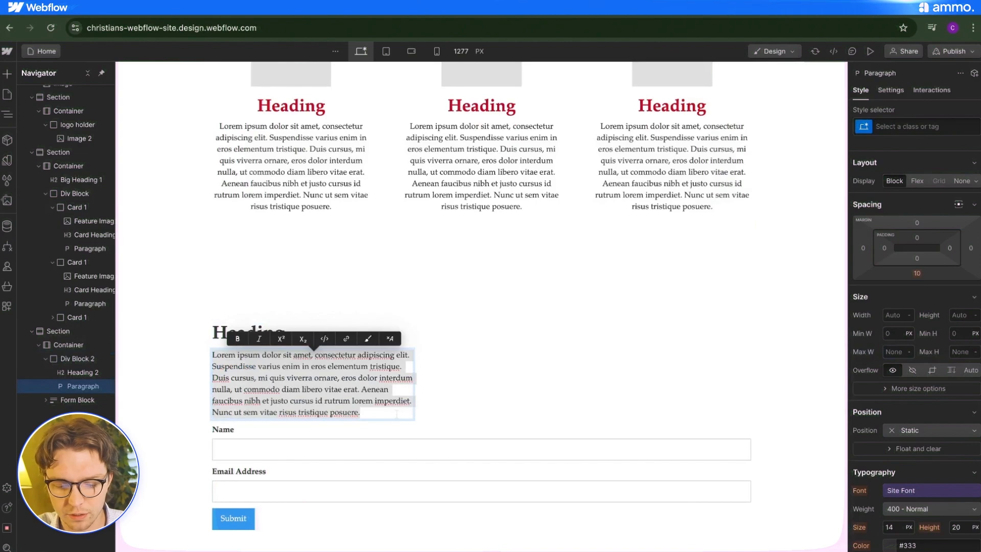
pyautogui.write('You')
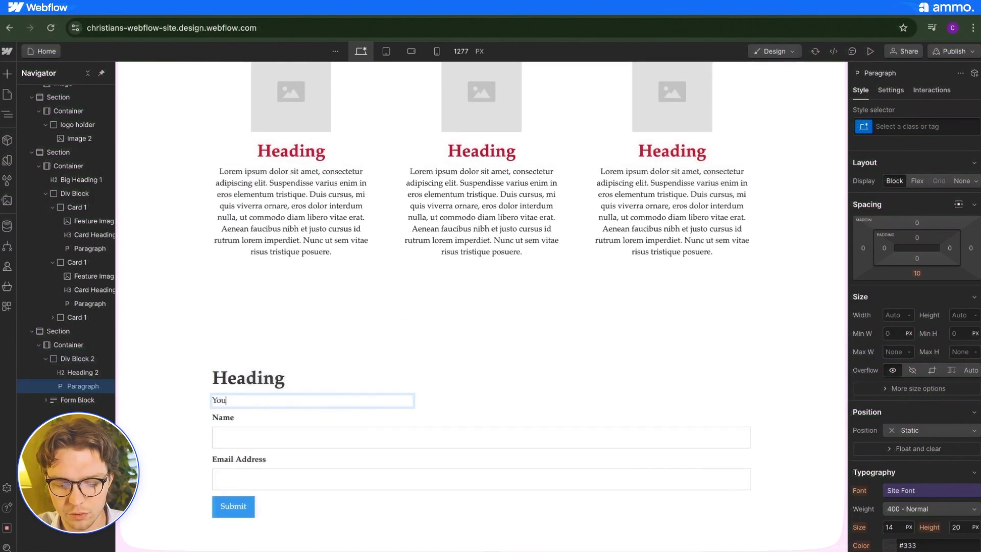
pyautogui.write('tube video request!')
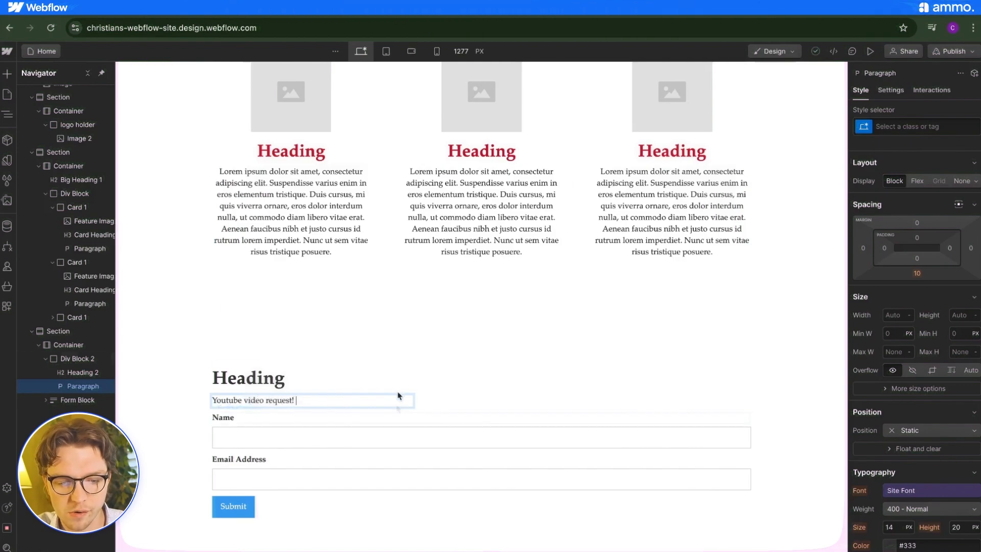
# Change the heading text above the form to "Need video?"
pyautogui.click(264, 381)
pyautogui.doubleClick(264, 381)
pyautogui.write('Ne')
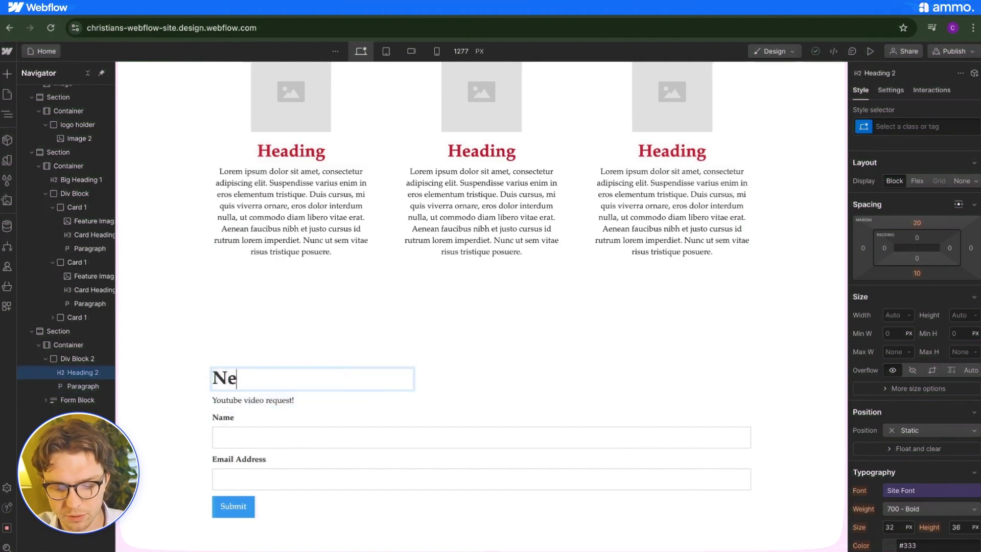
pyautogui.write('ed v')
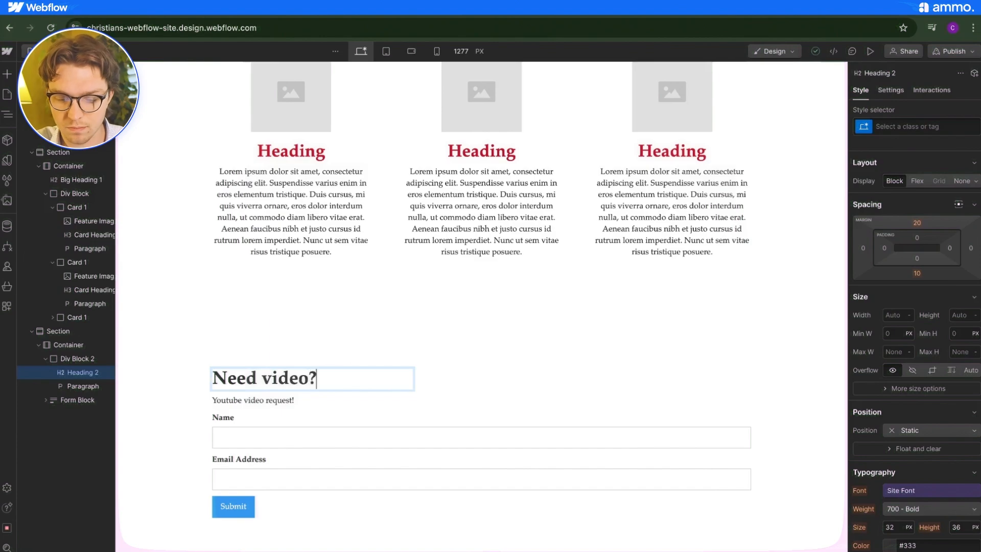
pyautogui.click(253, 400)
# Duplicate the Email Address label and its text field, placing the copies above the Submit button
pyautogui.click(264, 459)
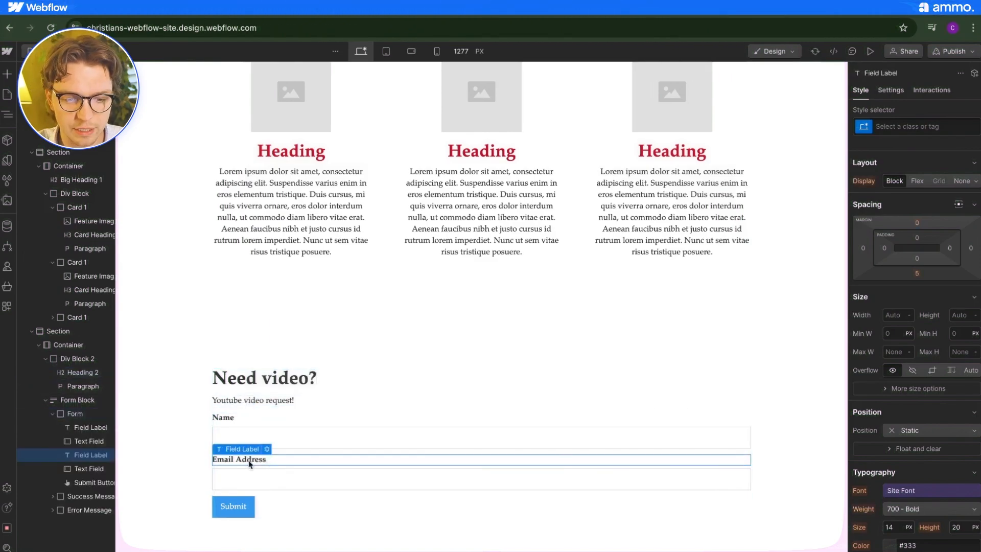
pyautogui.click(350, 442)
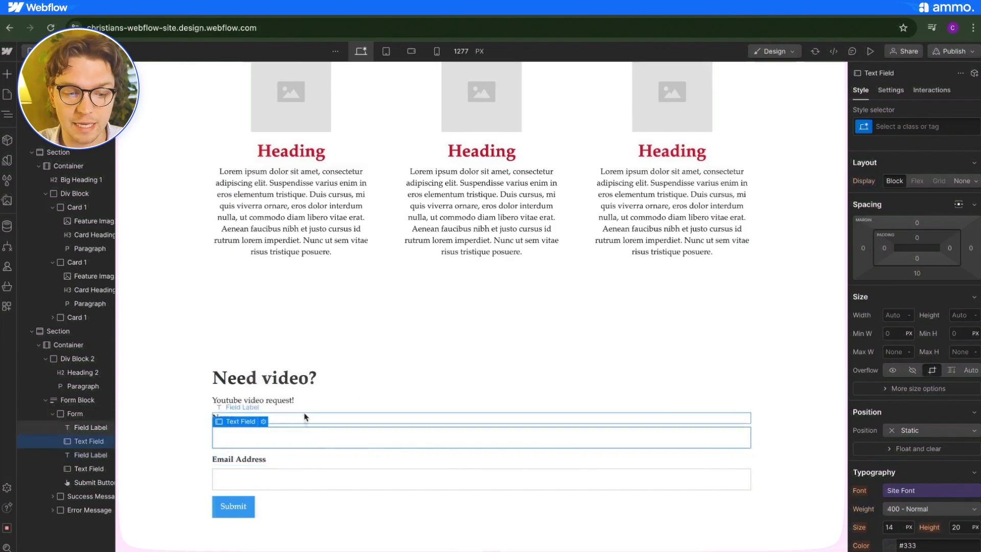
pyautogui.click(421, 387)
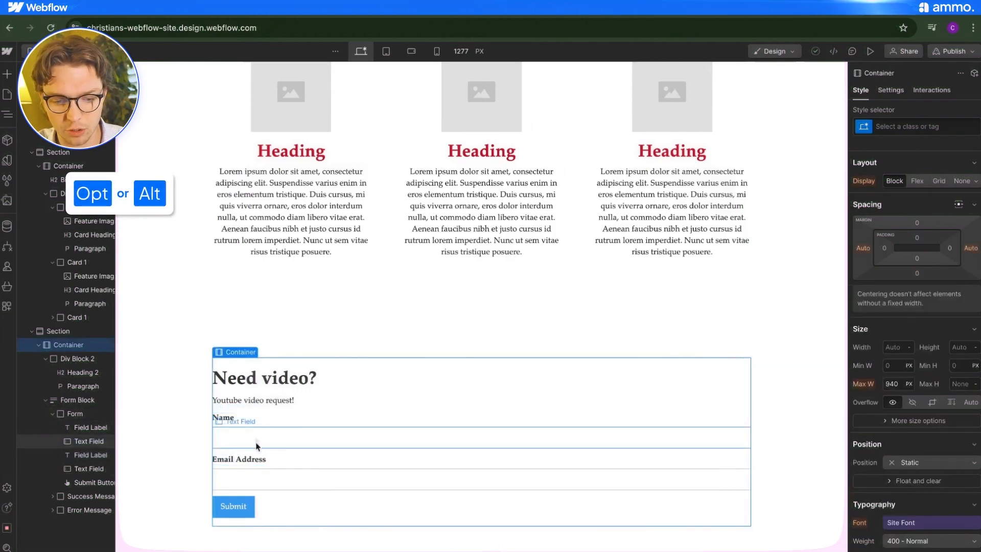
pyautogui.click(241, 464)
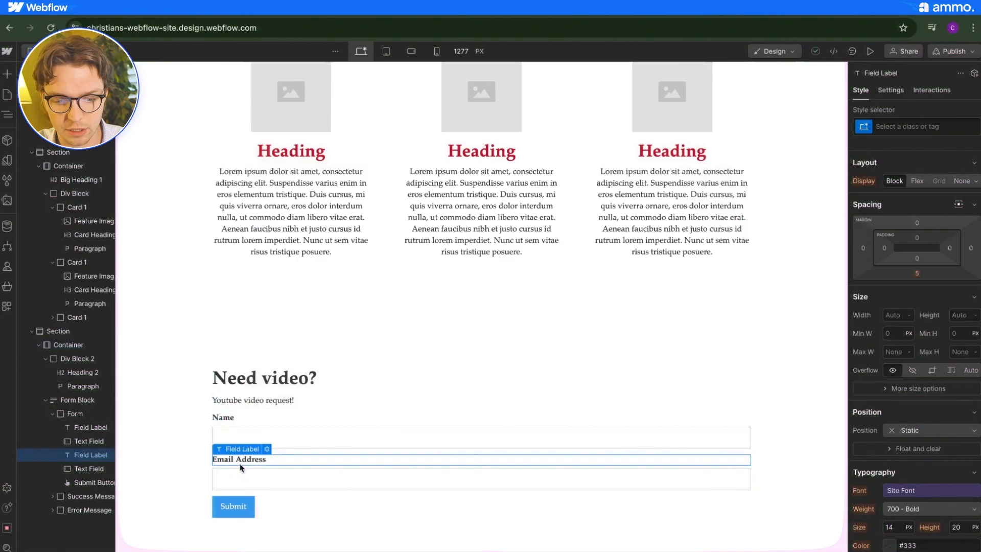
pyautogui.moveTo(280, 477); pyautogui.dragTo(279, 512)
pyautogui.click(340, 437)
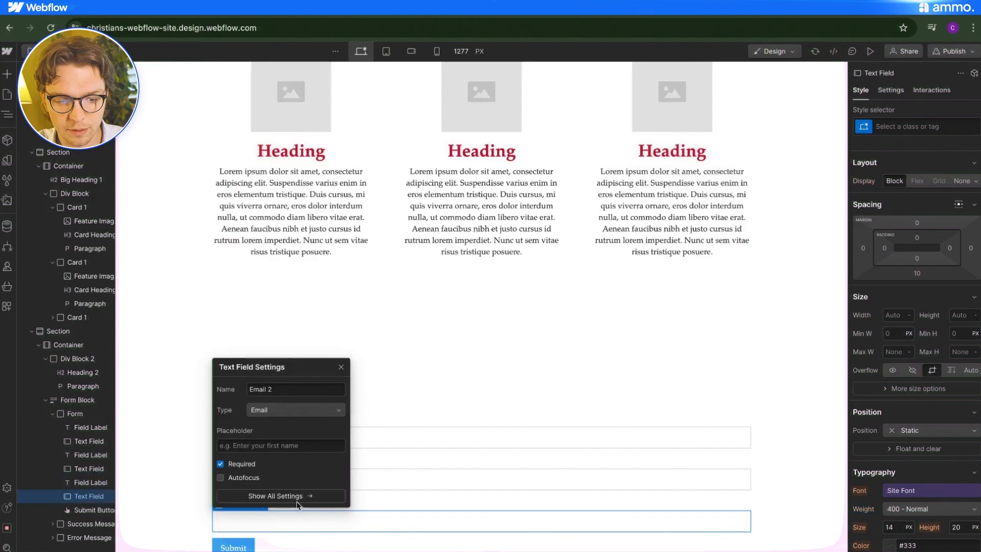
pyautogui.click(339, 367)
# Change the text of the duplicated field label to "Message"
pyautogui.scroll(-1, 306, 481)
pyautogui.click(248, 458)
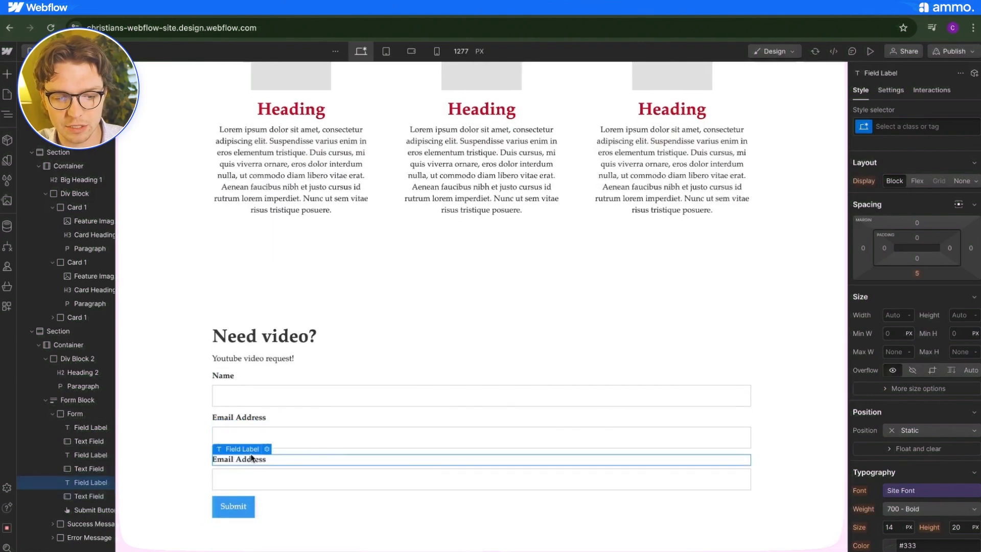
pyautogui.doubleClick(250, 457)
pyautogui.hotkey('ctrl', 'a')
pyautogui.write('Messa')
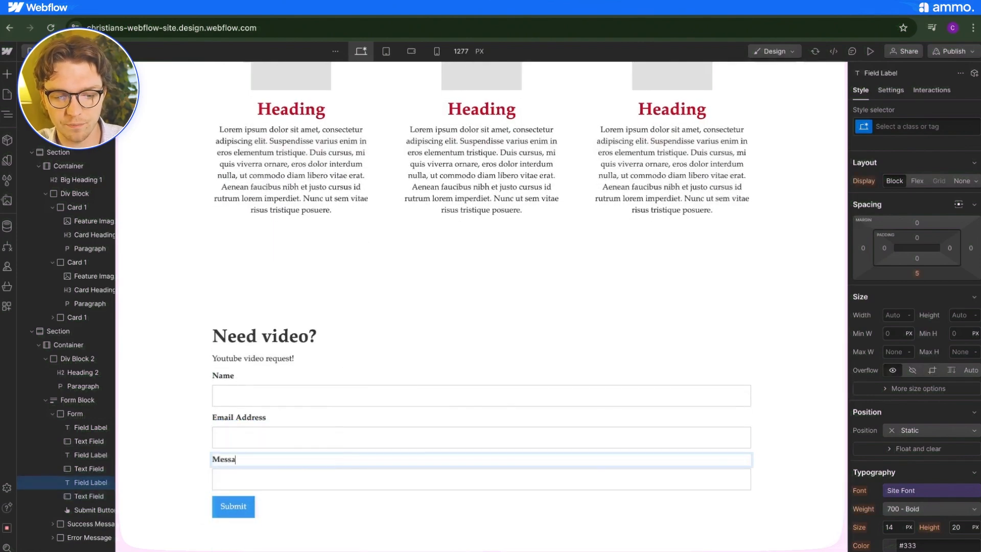
pyautogui.press('BackSpace')
pyautogui.press('BackSpace')
pyautogui.press('BackSpace')
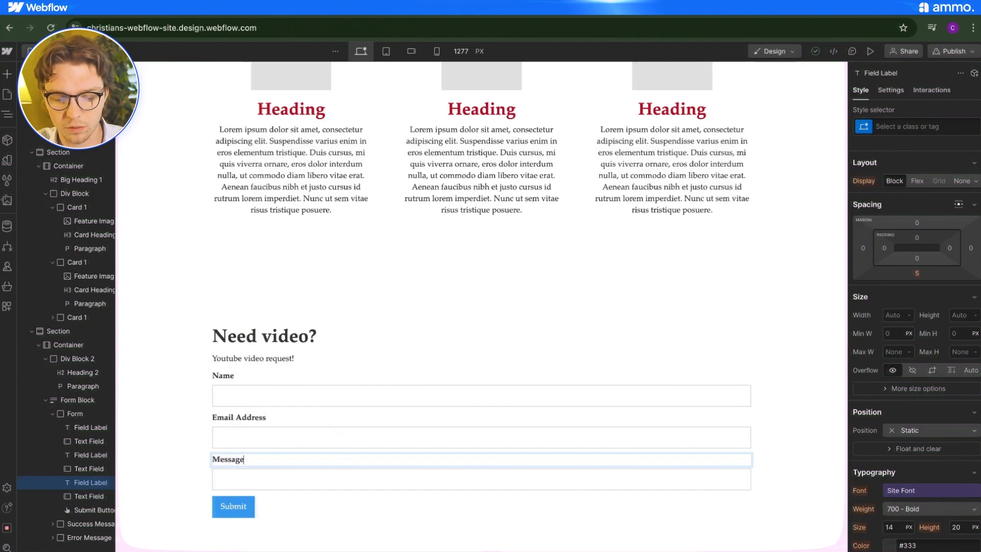
# Clear the duplicated field label and enter "Request" as its text
pyautogui.press('BackSpace')
pyautogui.press('BackSpace')
pyautogui.press('BackSpace')
pyautogui.press('BackSpace')
pyautogui.press('BackSpace')
pyautogui.press('BackSpace')
pyautogui.press('BackSpace')
pyautogui.press('BackSpace')
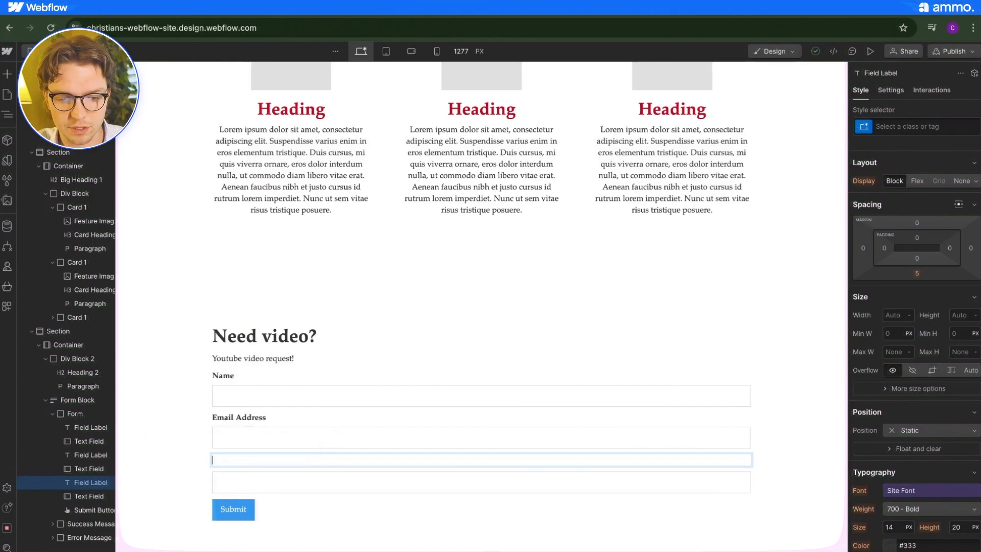
pyautogui.write('Request')
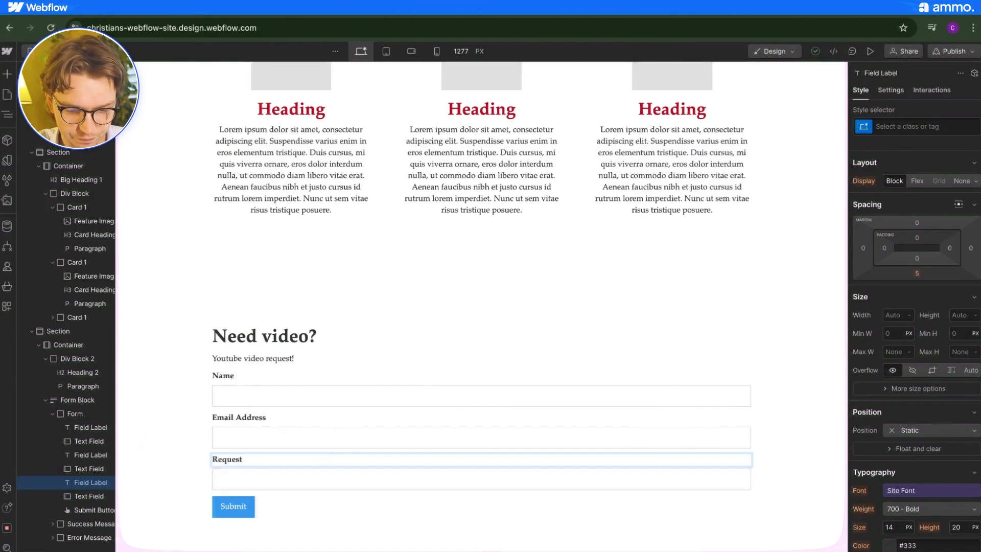
# Check the Email Address text field's settings, including its Required option
pyautogui.click(269, 443)
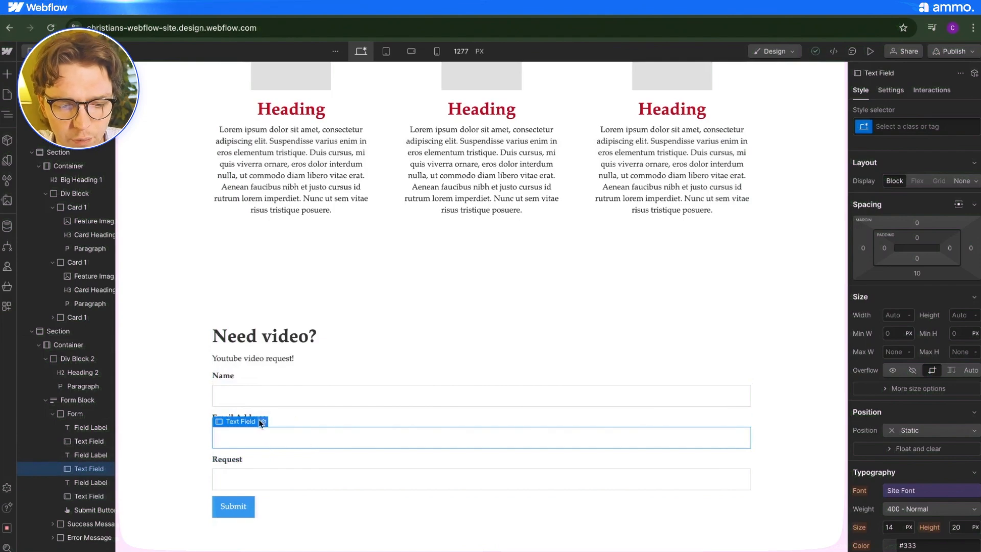
pyautogui.click(262, 421)
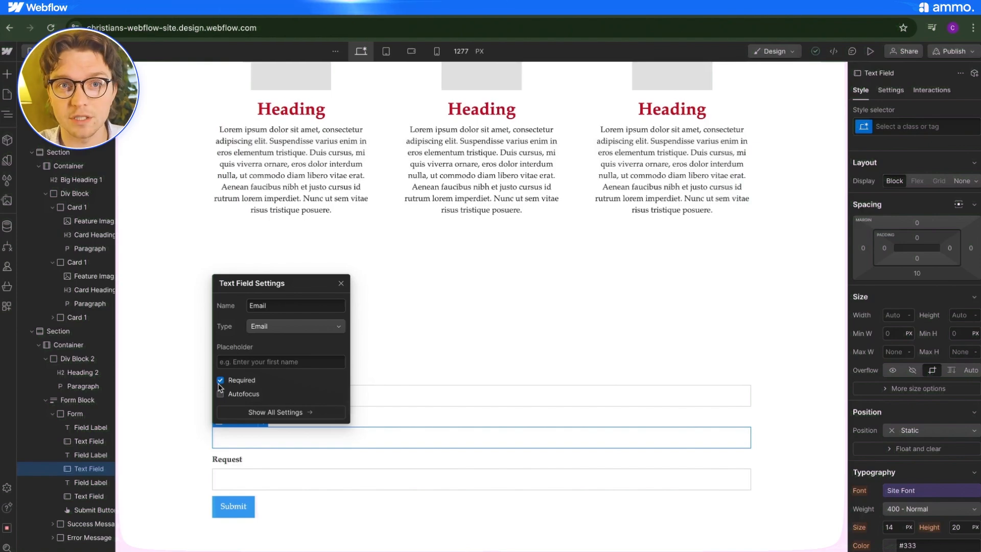
pyautogui.click(342, 284)
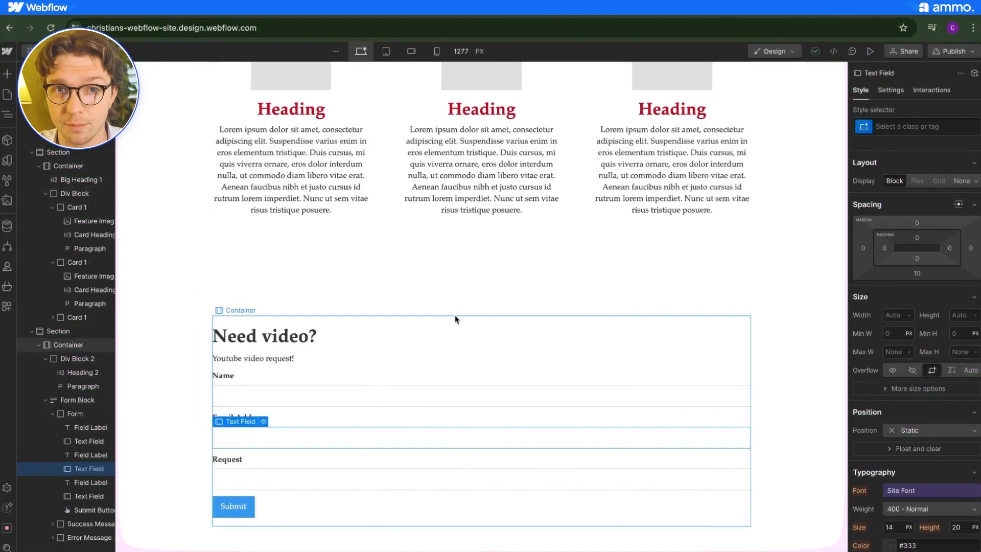
# Apply the existing Button 2 class to the form's Submit button
pyautogui.scroll(9, 456, 318)
pyautogui.scroll(3, 457, 320)
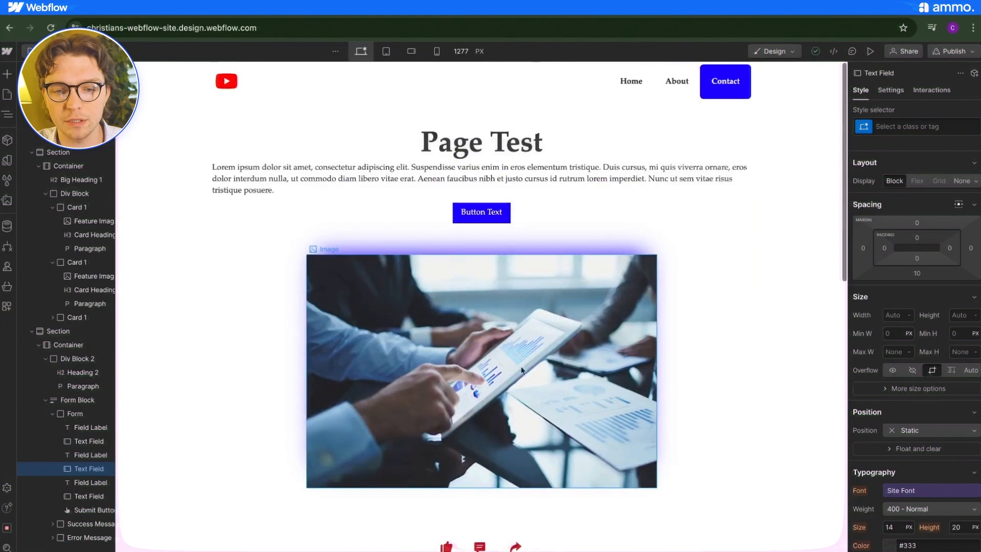
pyautogui.scroll(-3, 539, 318)
pyautogui.scroll(-8, 537, 317)
pyautogui.click(225, 508)
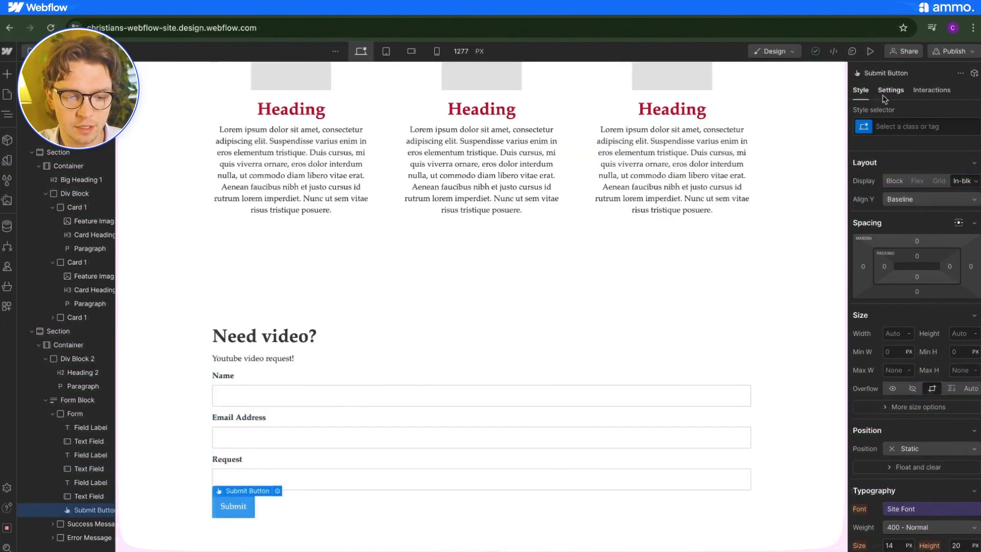
pyautogui.click(901, 131)
pyautogui.write('But')
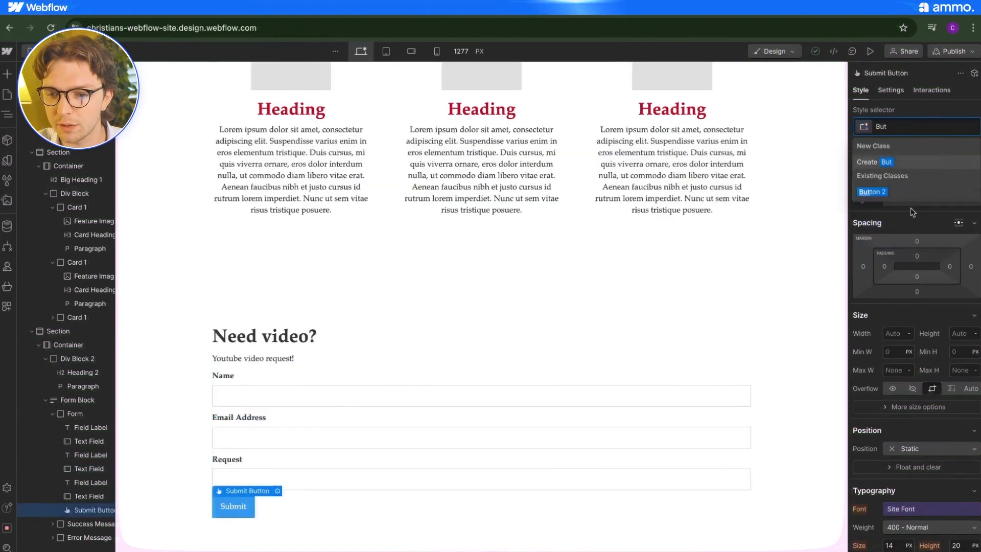
pyautogui.click(899, 191)
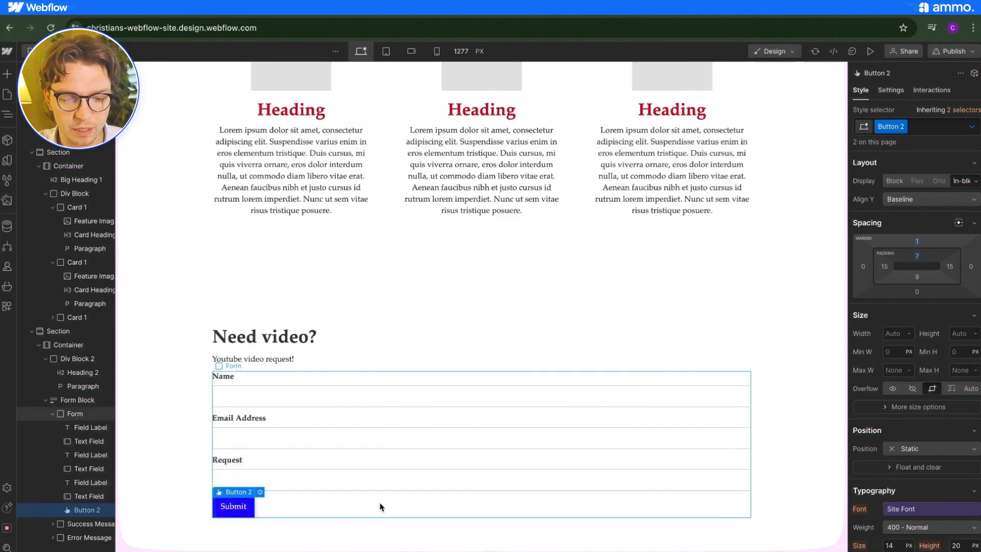
pyautogui.press('super+k')
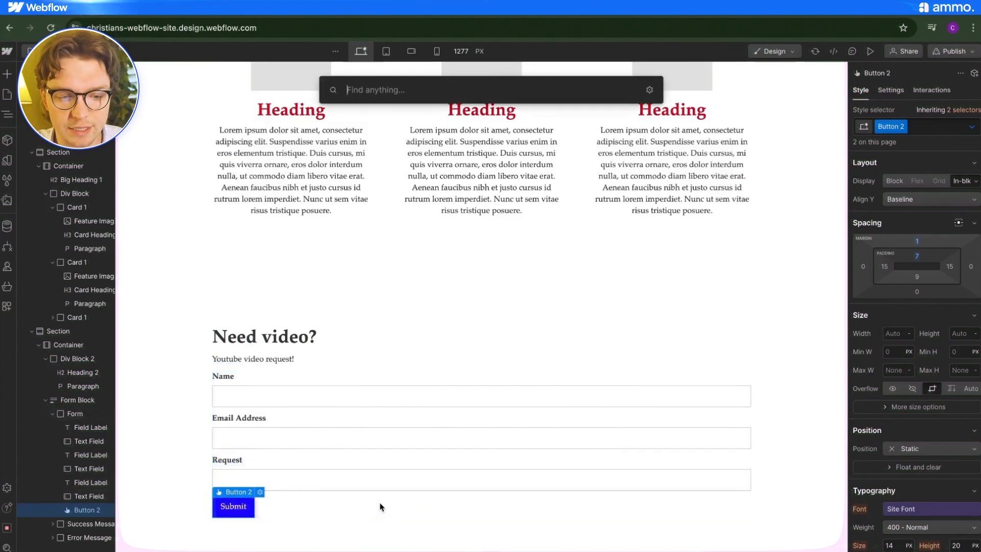
pyautogui.write('div')
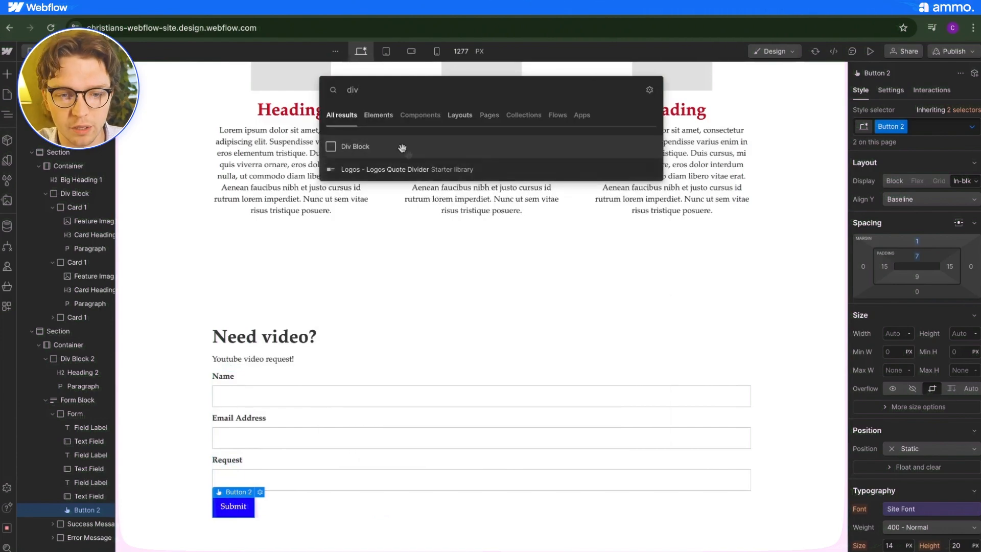
pyautogui.press('Return')
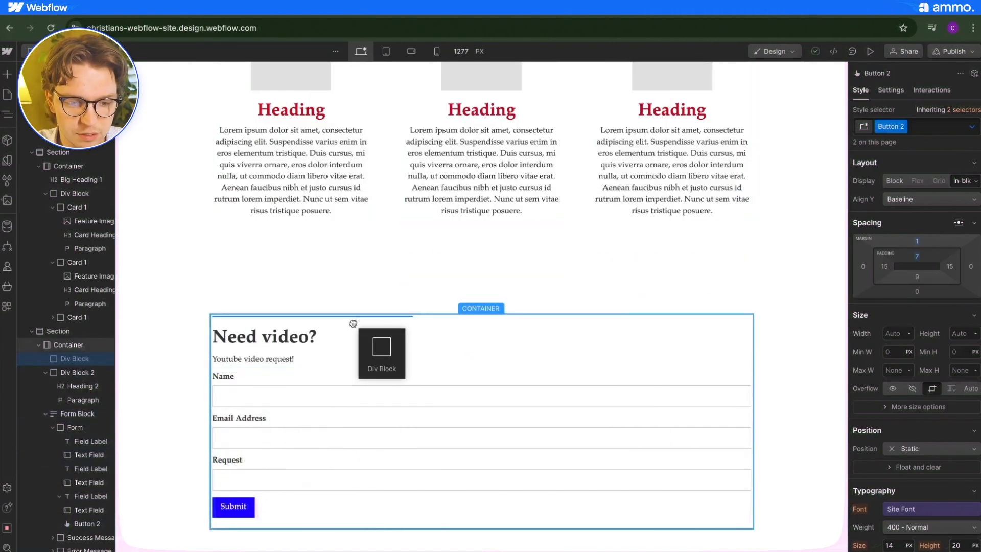
pyautogui.click(357, 317)
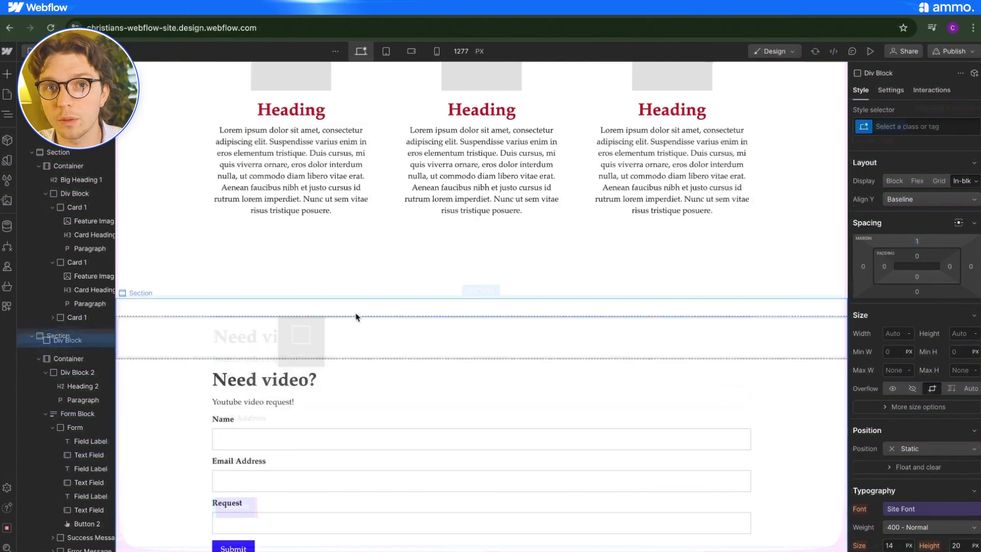
pyautogui.press('Delete')
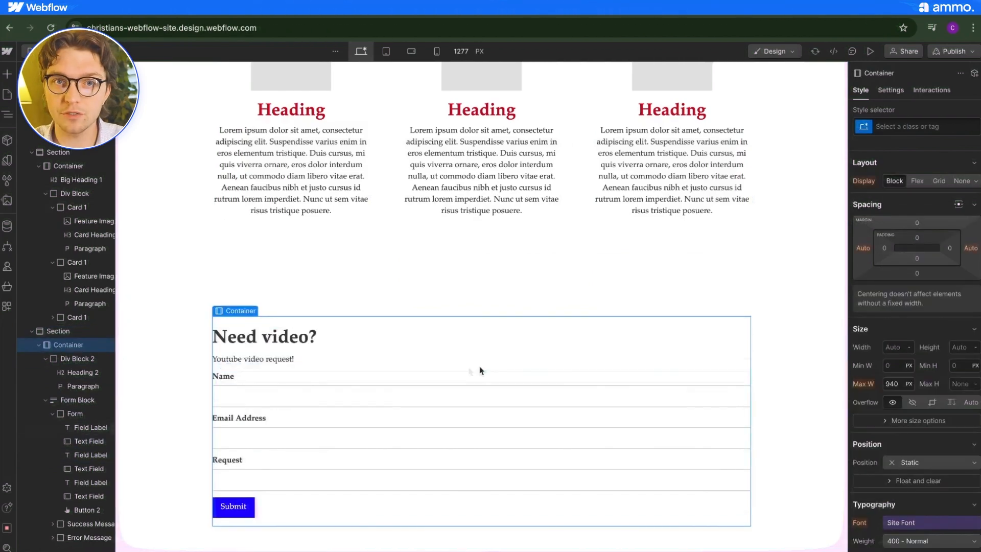
# Set the display of the form inside the Form Block to Flex
pyautogui.click(79, 401)
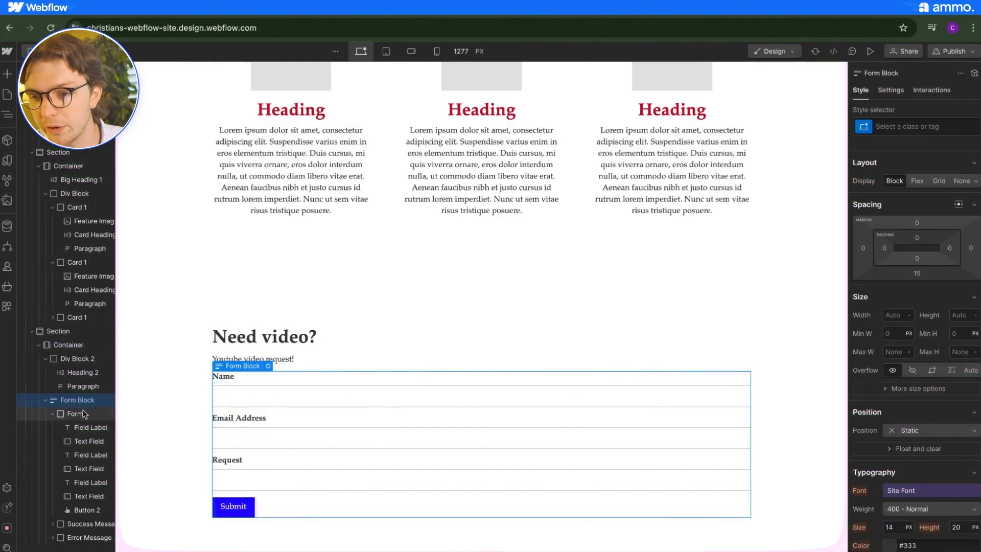
pyautogui.click(91, 423)
pyautogui.click(89, 415)
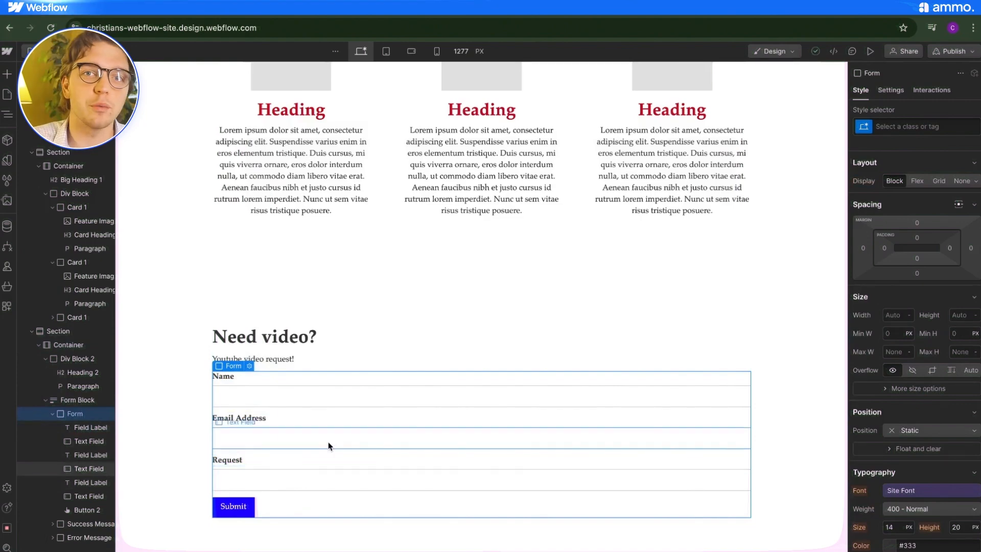
pyautogui.click(916, 181)
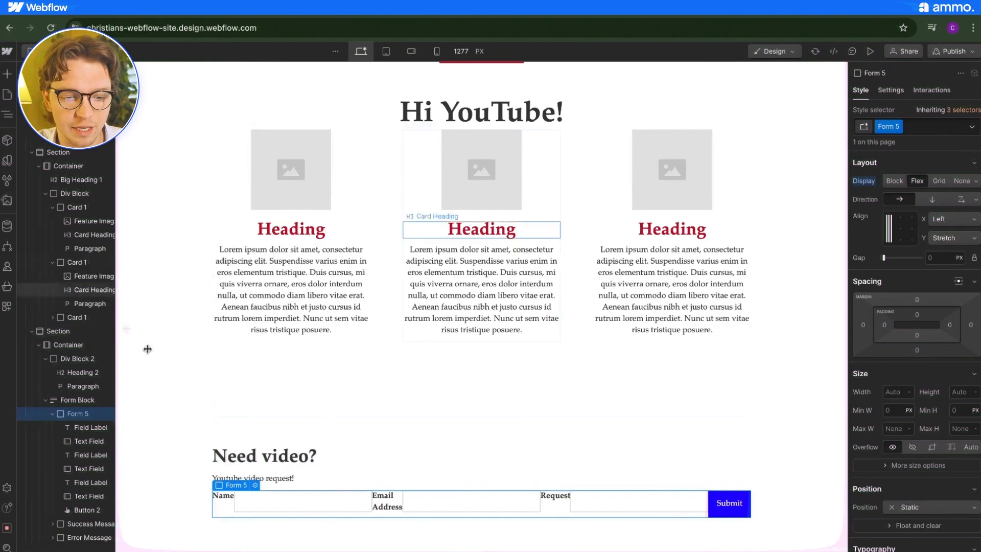
# Insert a Div Block as the first element inside the form, before the Name label
pyautogui.hotkey('ctrl', 'k')
pyautogui.write('div')
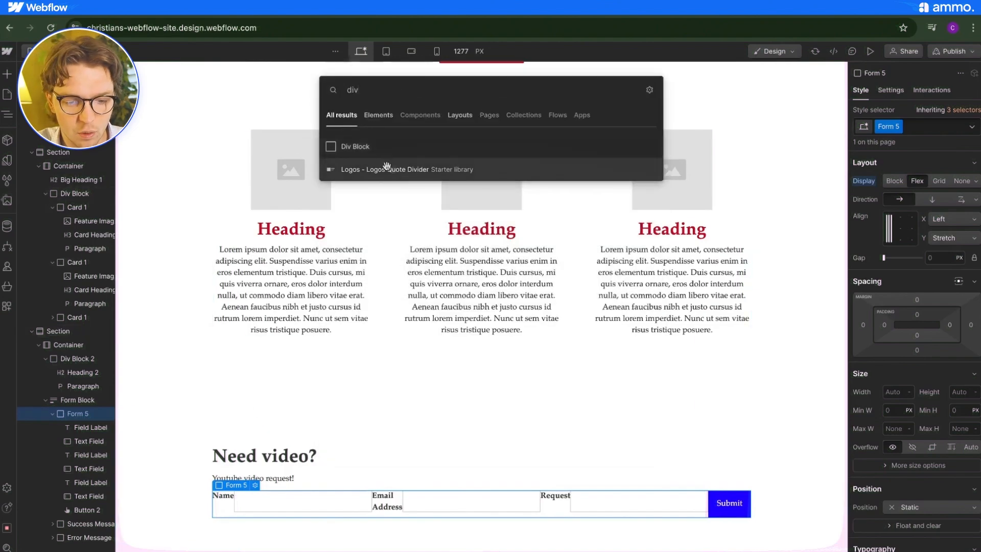
pyautogui.moveTo(390, 149); pyautogui.dragTo(217, 501)
pyautogui.click(85, 414)
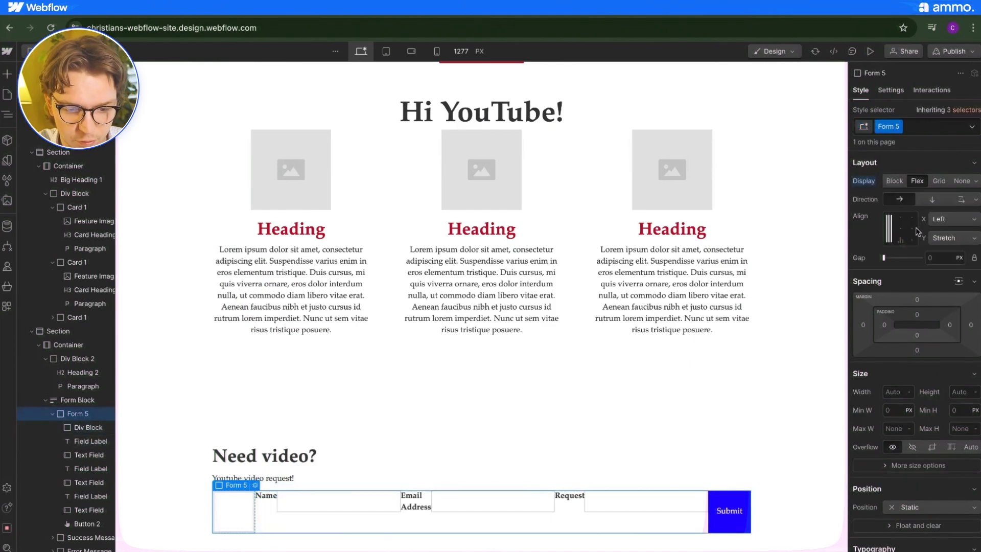
# Remove the unused style selectors From, From Header, Form 4, Form 1, LG Form, Entree and Text Field
pyautogui.click(8, 199)
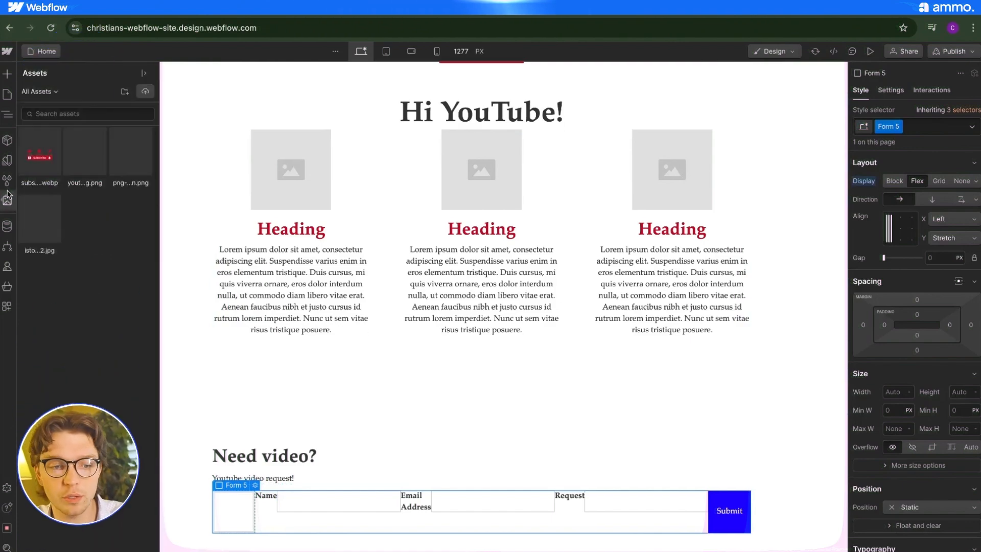
pyautogui.click(7, 180)
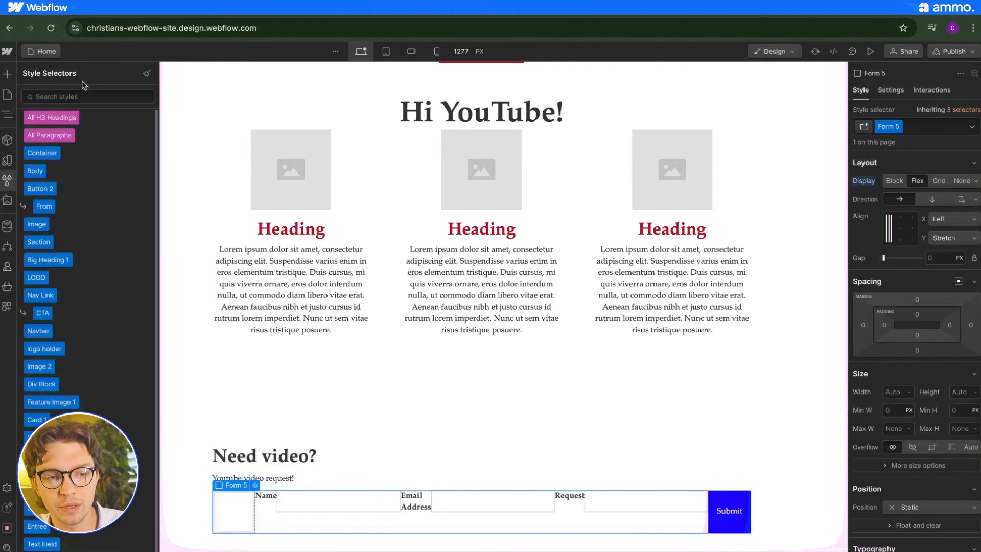
pyautogui.click(146, 74)
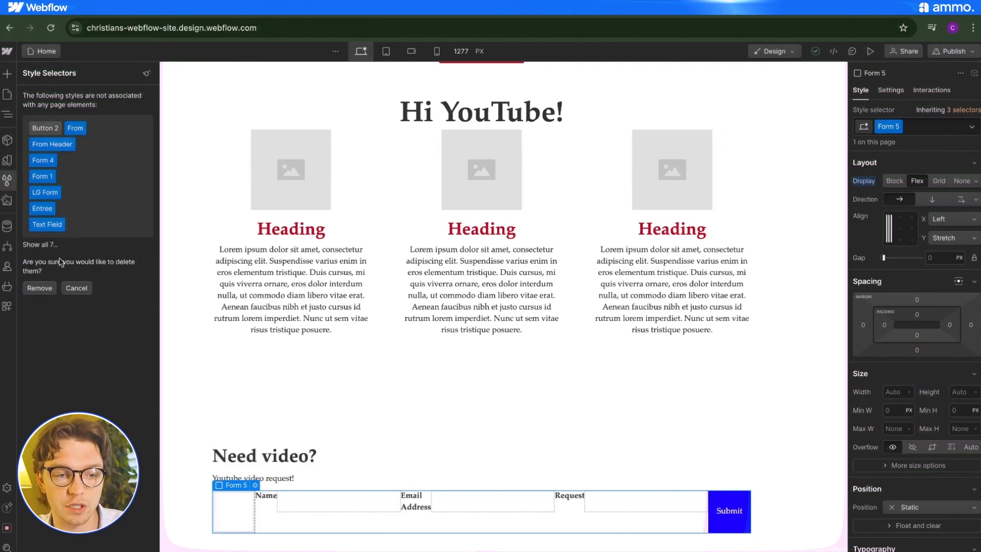
pyautogui.click(77, 288)
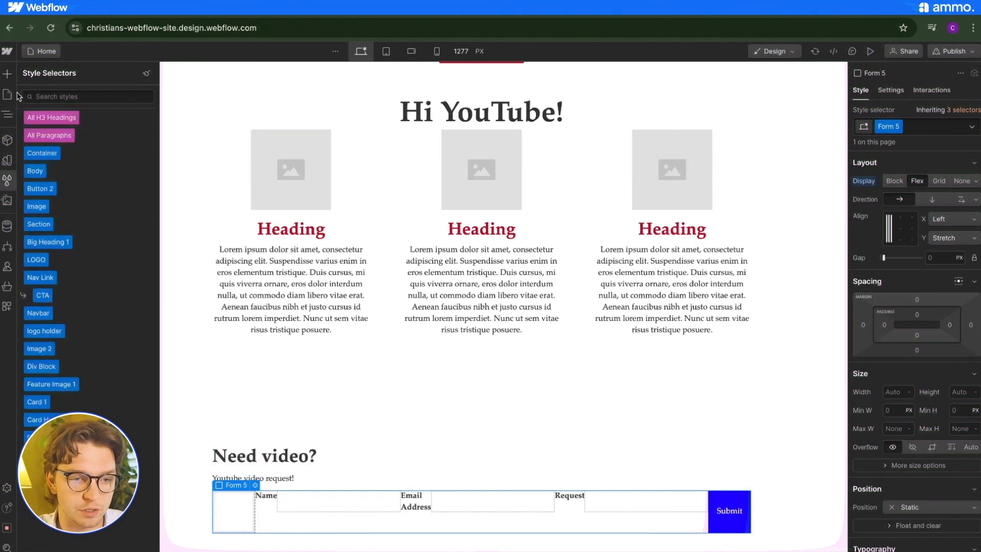
# Move the Name label and its text field into the form's new Div Block
pyautogui.press('p')
pyautogui.press('a')
pyautogui.press('z')
pyautogui.click(266, 500)
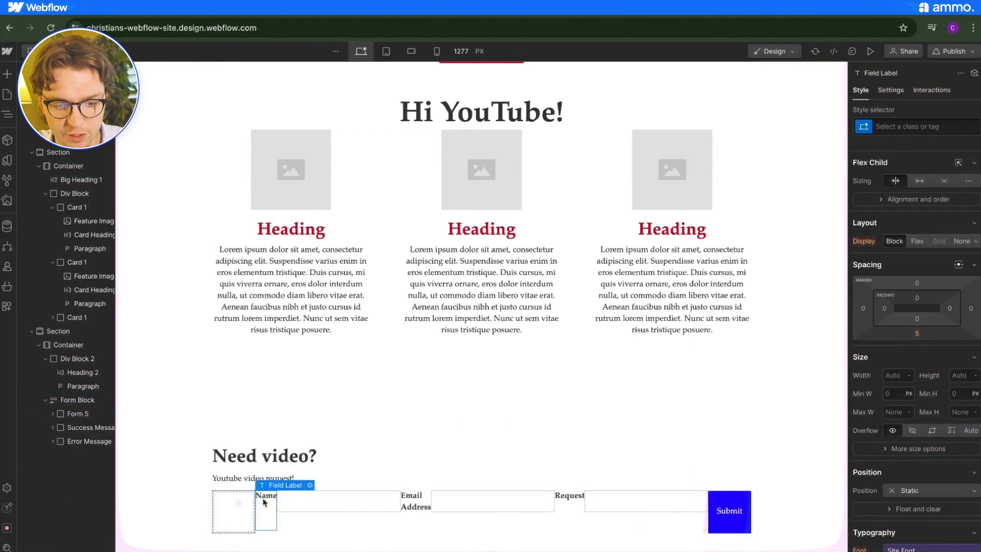
pyautogui.moveTo(266, 497); pyautogui.dragTo(235, 511)
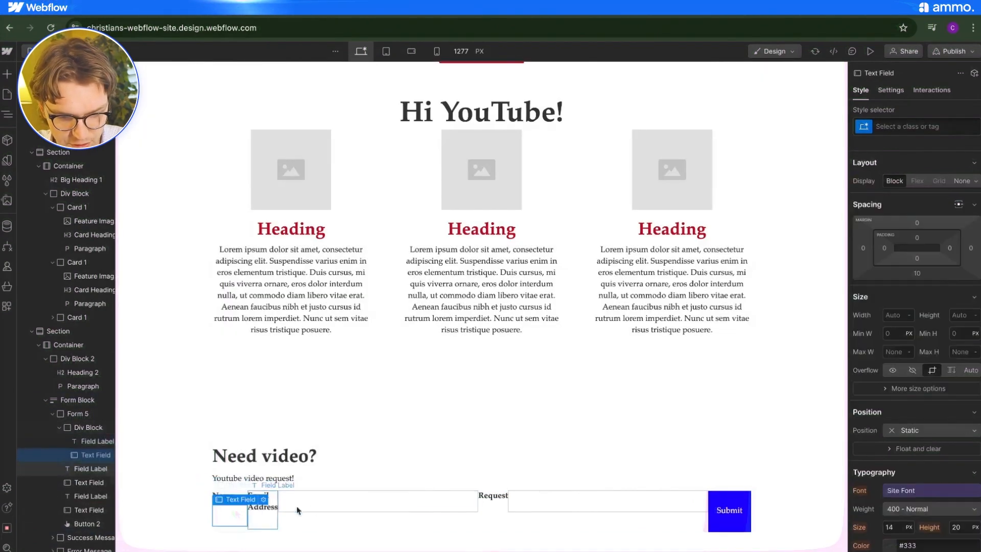
# Insert a second Div Block after the Name group and move the Email Address label and text field into it
pyautogui.hotkey('ctrl', 'k')
pyautogui.write('div')
pyautogui.moveTo(397, 144); pyautogui.dragTo(254, 507)
pyautogui.moveTo(335, 518); pyautogui.dragTo(266, 510)
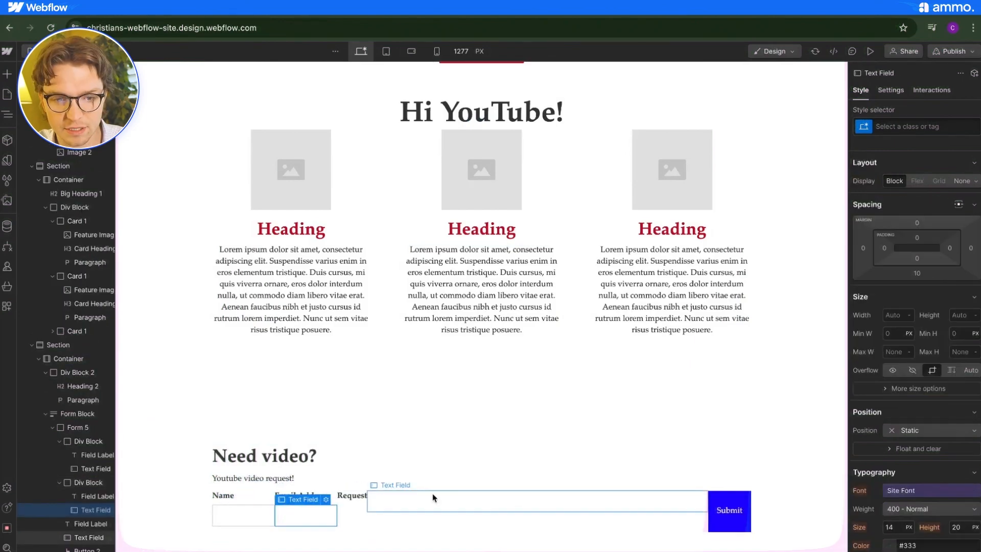
# Insert a third Div Block before the Submit button and move the Request label and text field into it
pyautogui.scroll(-1, 432, 493)
pyautogui.hotkey('ctrl', 'k')
pyautogui.write('div')
pyautogui.moveTo(407, 147); pyautogui.dragTo(352, 496)
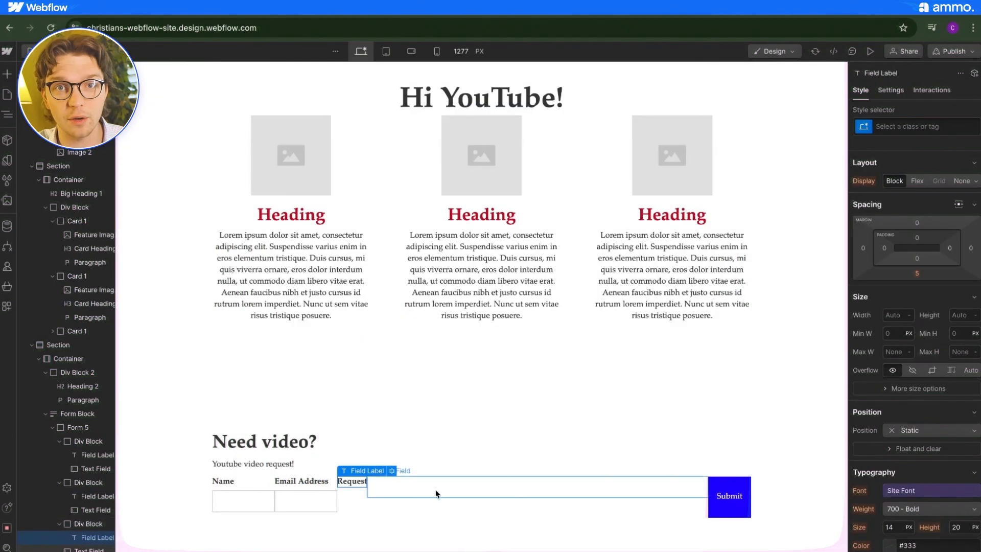
pyautogui.moveTo(435, 492); pyautogui.dragTo(361, 507)
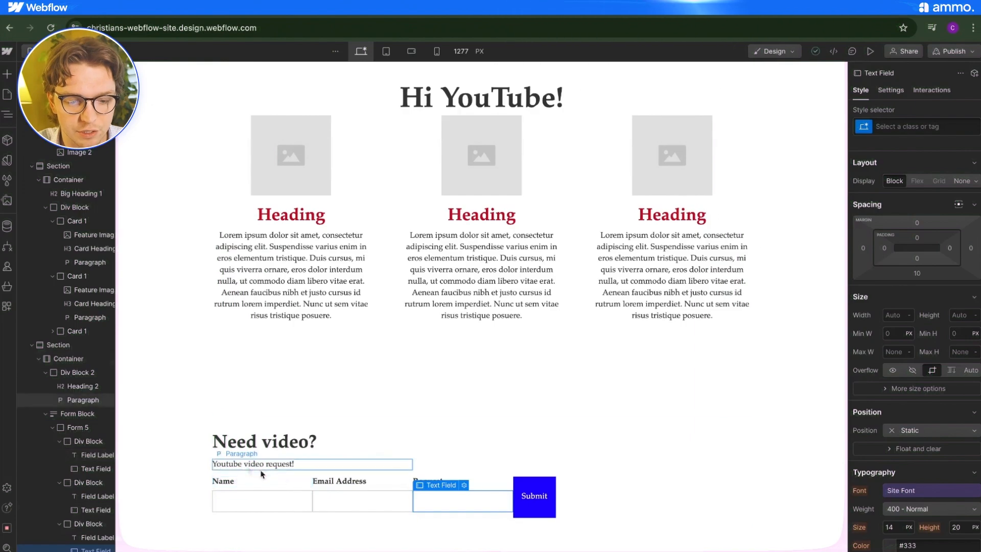
# Set the gap between the form's flex items to 0 px
pyautogui.click(90, 427)
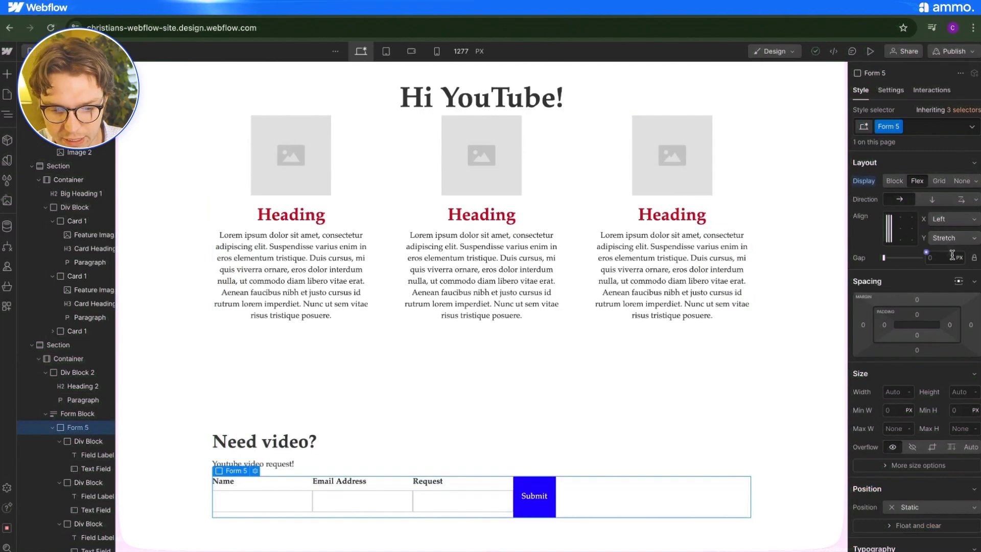
pyautogui.moveTo(884, 258); pyautogui.dragTo(848, 258)
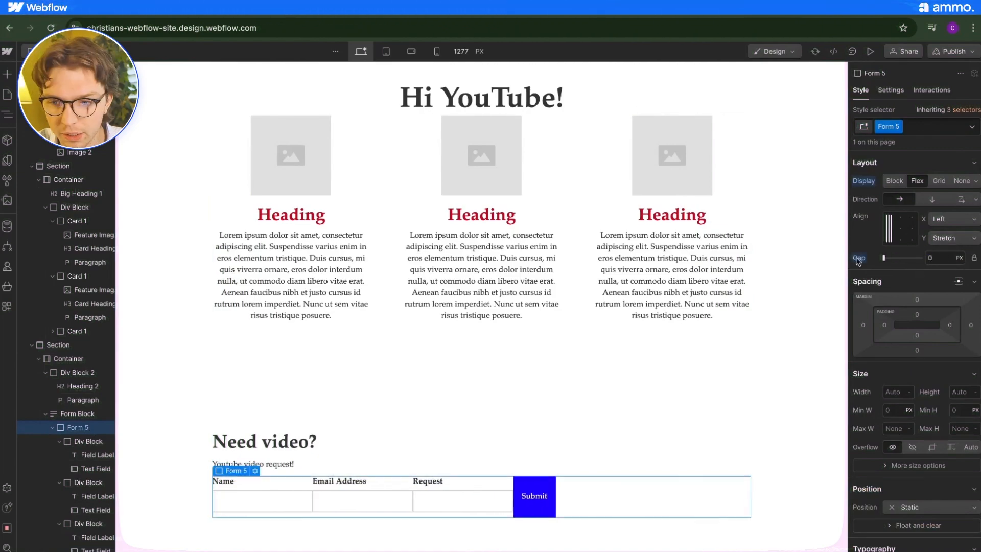
# Create the class LG 1 on the Div Block containing the Name field
pyautogui.click(100, 442)
pyautogui.hotkey('ctrl', 'Return')
pyautogui.write('LG')
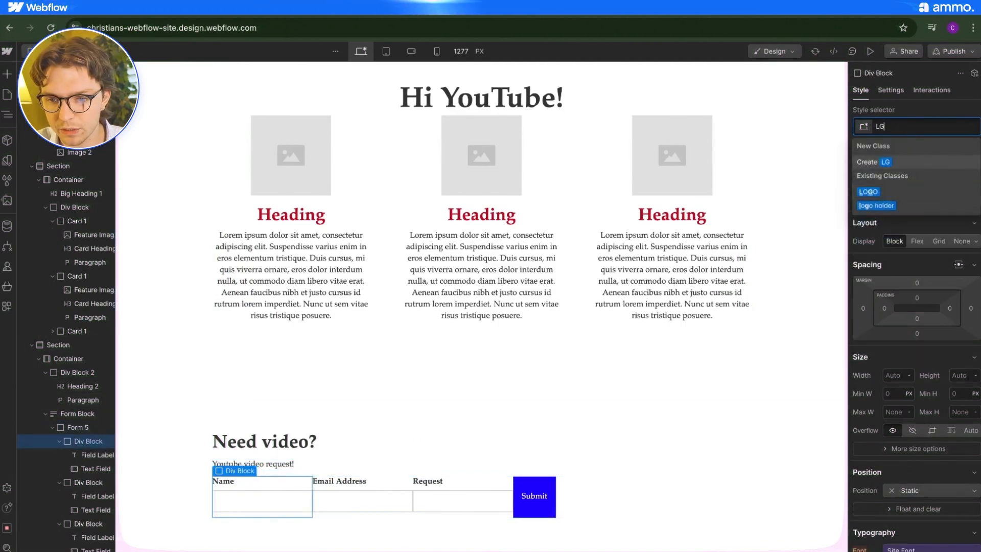
pyautogui.write(' 1')
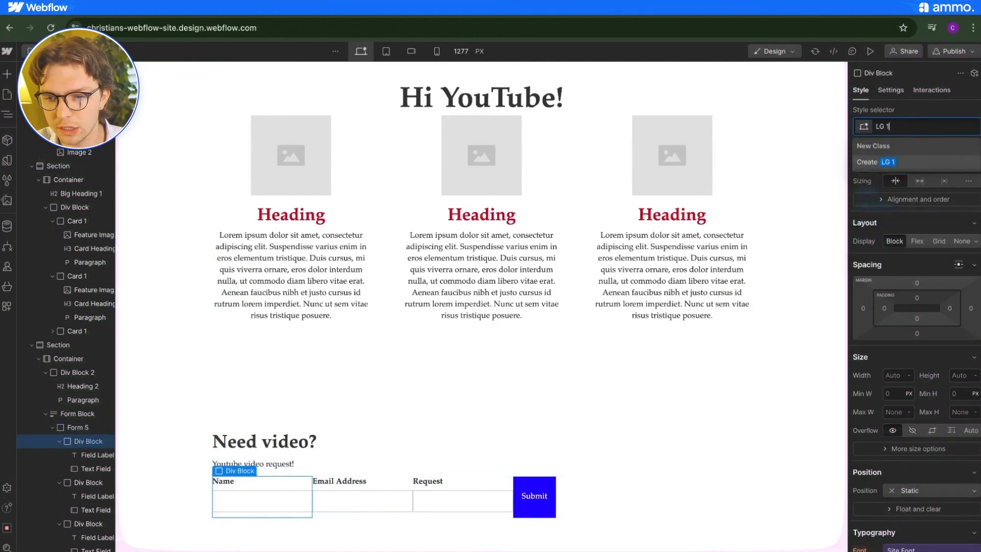
pyautogui.press('Return')
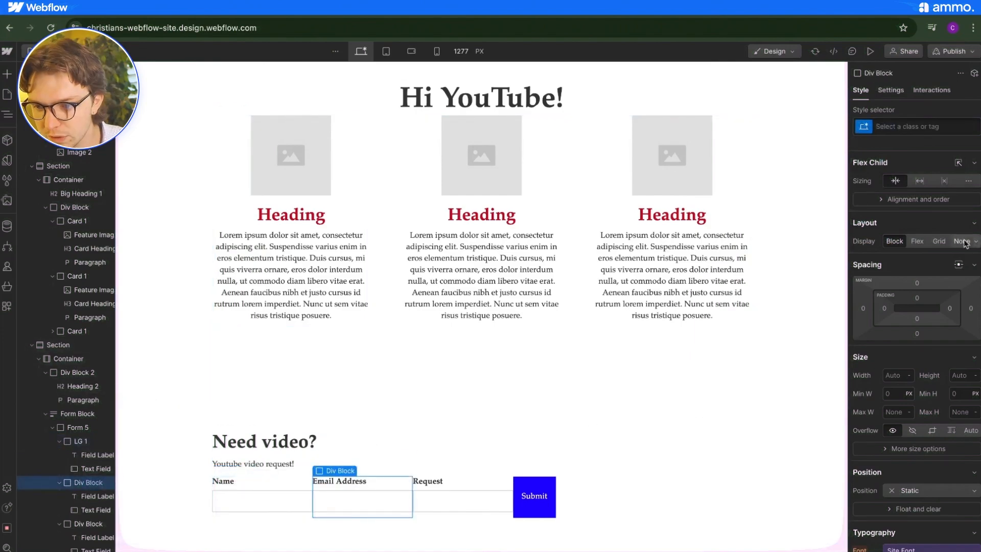
# Apply the LG 1 class to the Div Blocks holding the Email Address and Request fields
pyautogui.click(909, 126)
pyautogui.write('lg')
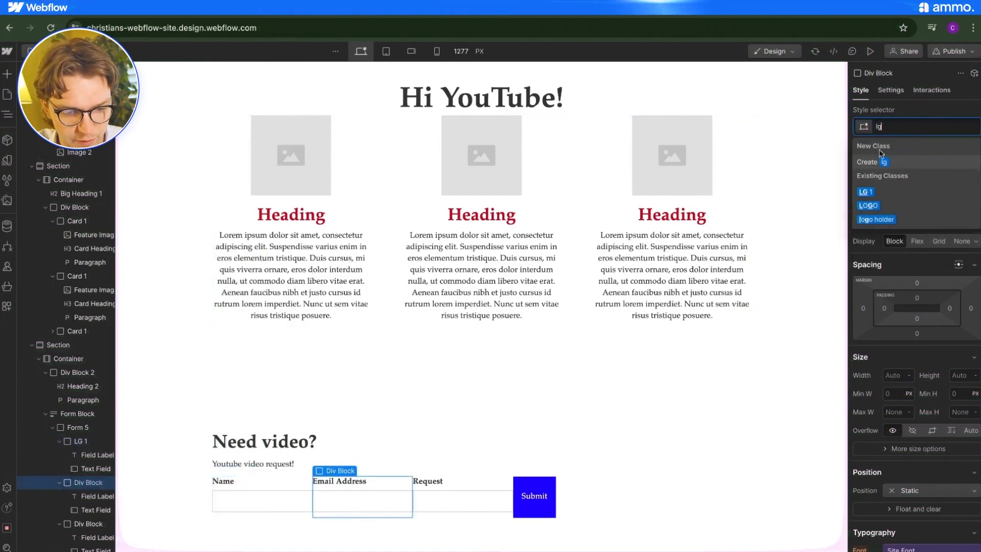
pyautogui.click(865, 192)
pyautogui.click(449, 500)
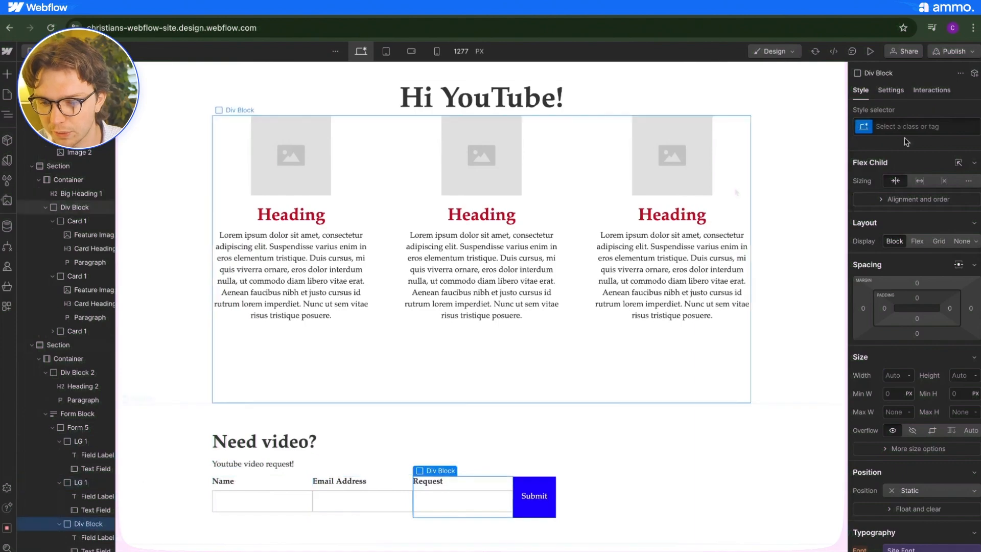
pyautogui.click(914, 125)
pyautogui.write('lg')
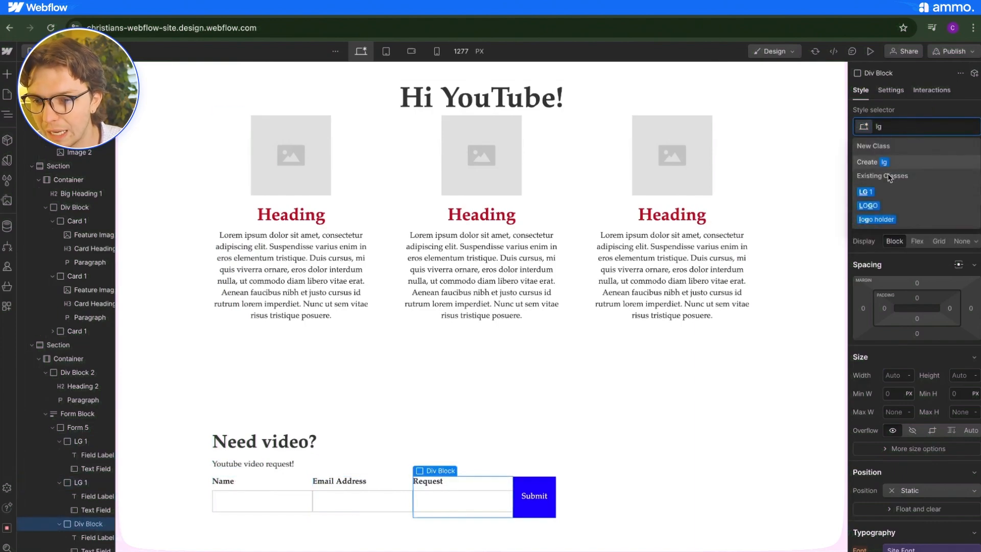
pyautogui.click(865, 192)
pyautogui.click(913, 123)
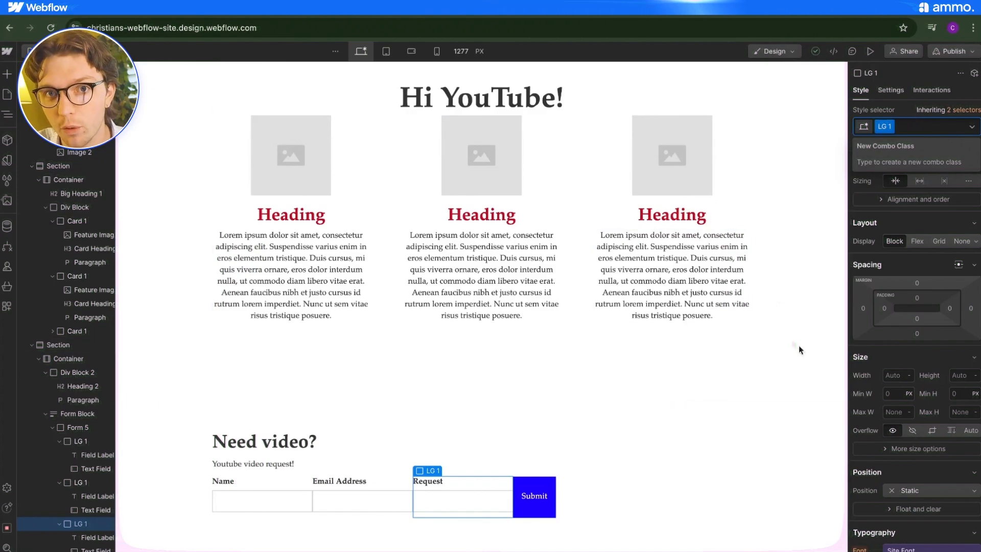
pyautogui.click(775, 444)
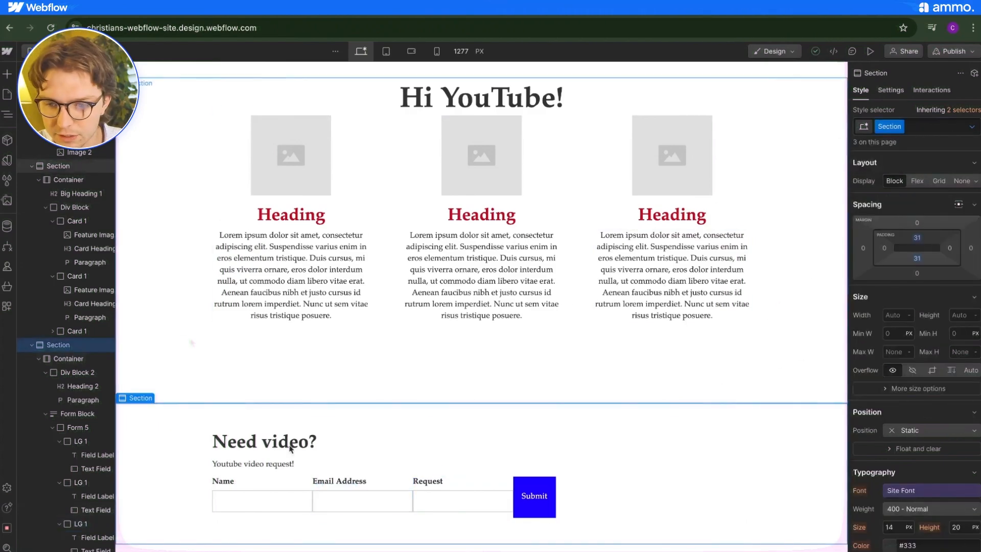
# Set the LG 1 class's flex child sizing to grow so the field groups fill the form's width
pyautogui.click(85, 440)
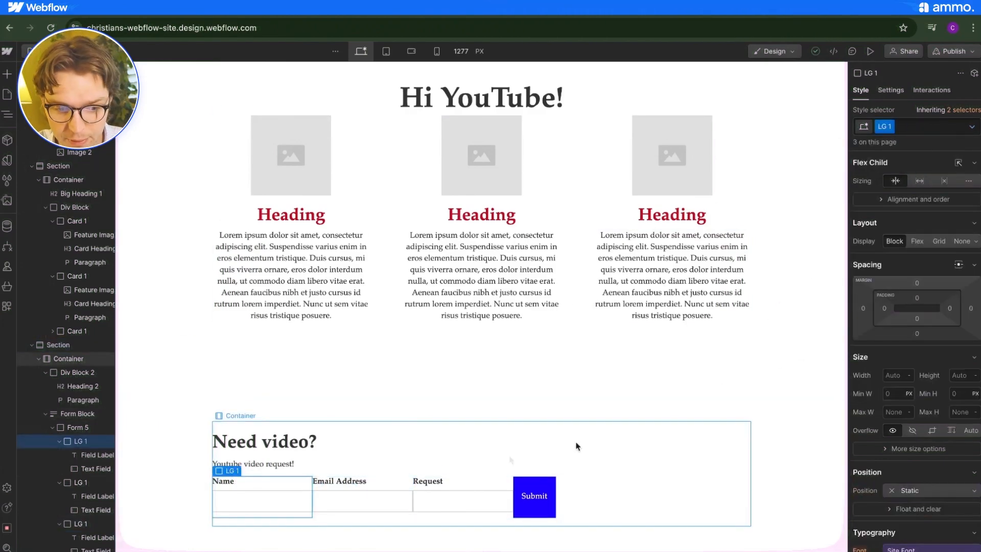
pyautogui.click(920, 181)
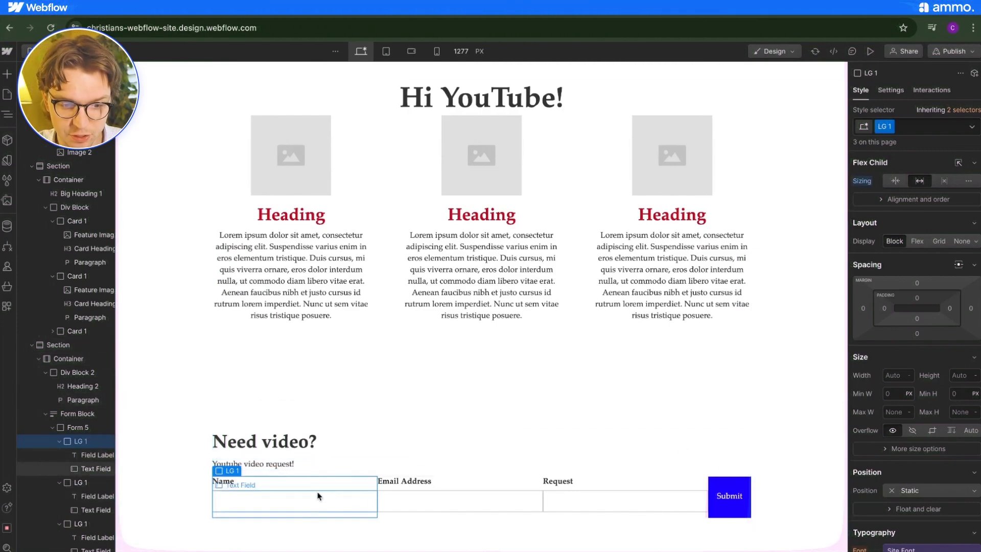
# Widen the gap between Form 5's flex items to space the fields and submit button apart
pyautogui.click(95, 430)
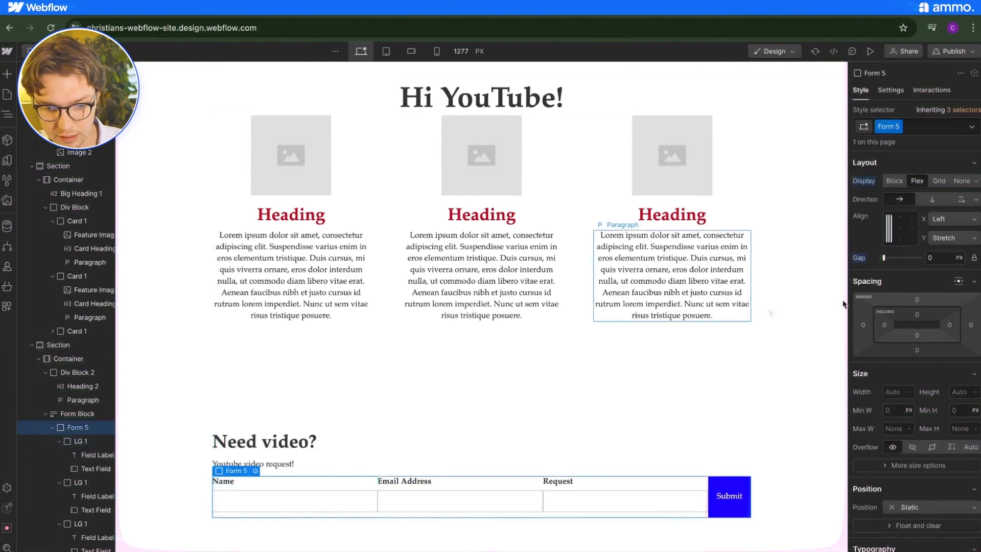
pyautogui.moveTo(883, 258); pyautogui.dragTo(903, 264)
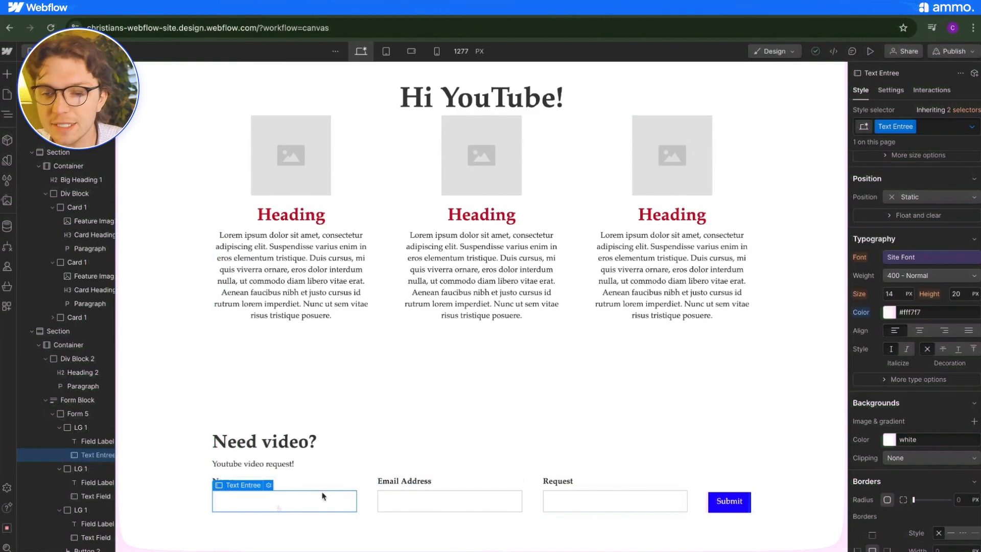
# Set the background color of the Text Entree class's Focused (keyboard) state to #4d4d4d
pyautogui.click(972, 127)
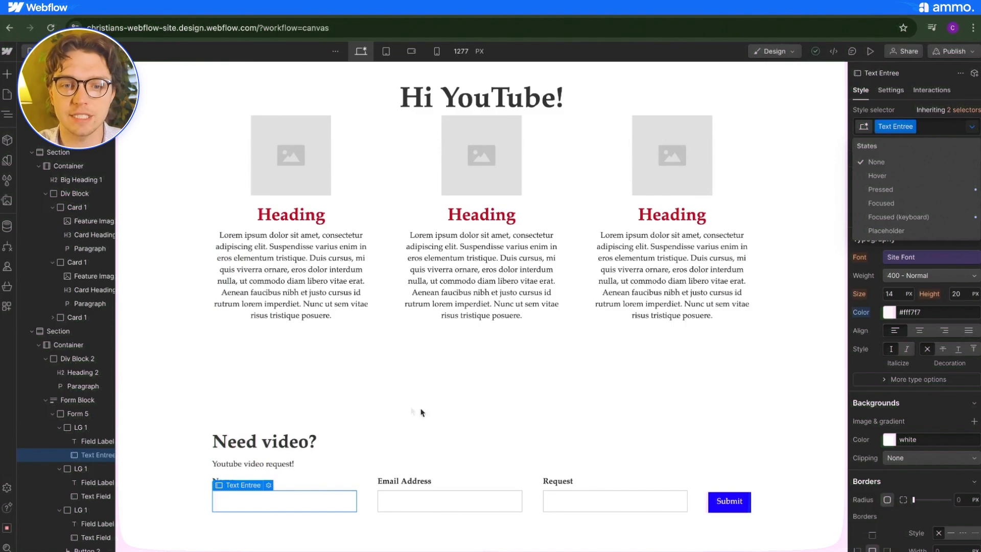
pyautogui.click(416, 431)
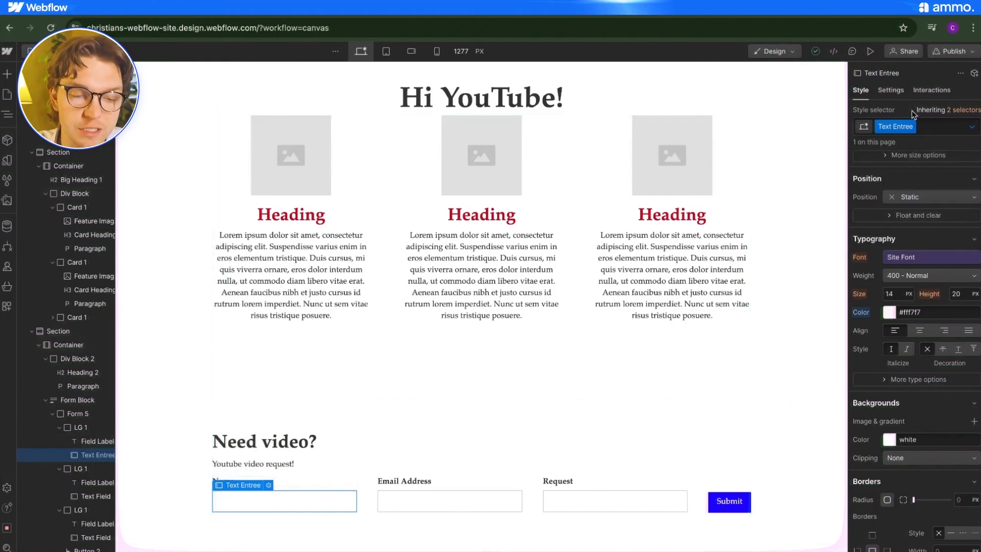
pyautogui.click(973, 128)
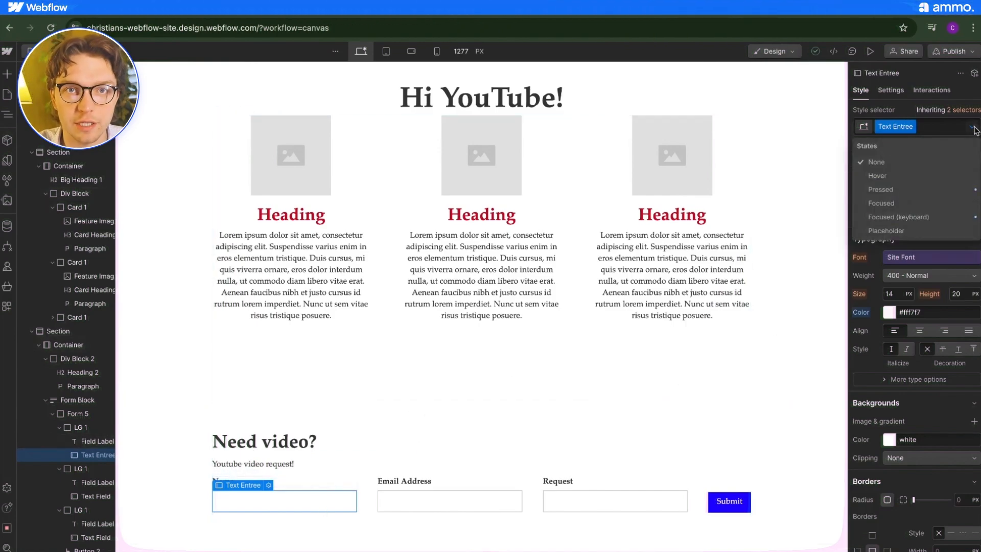
pyautogui.click(932, 215)
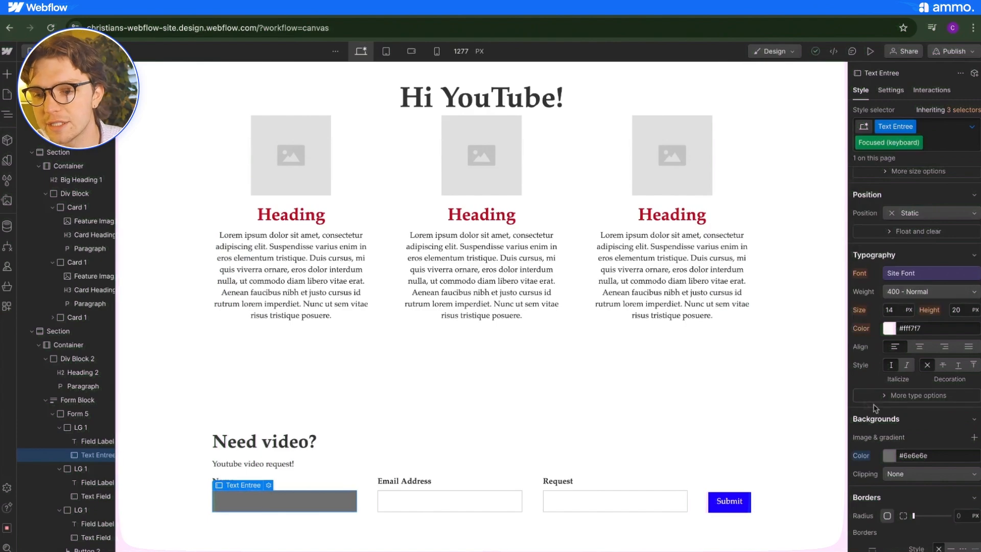
pyautogui.scroll(-3, 891, 410)
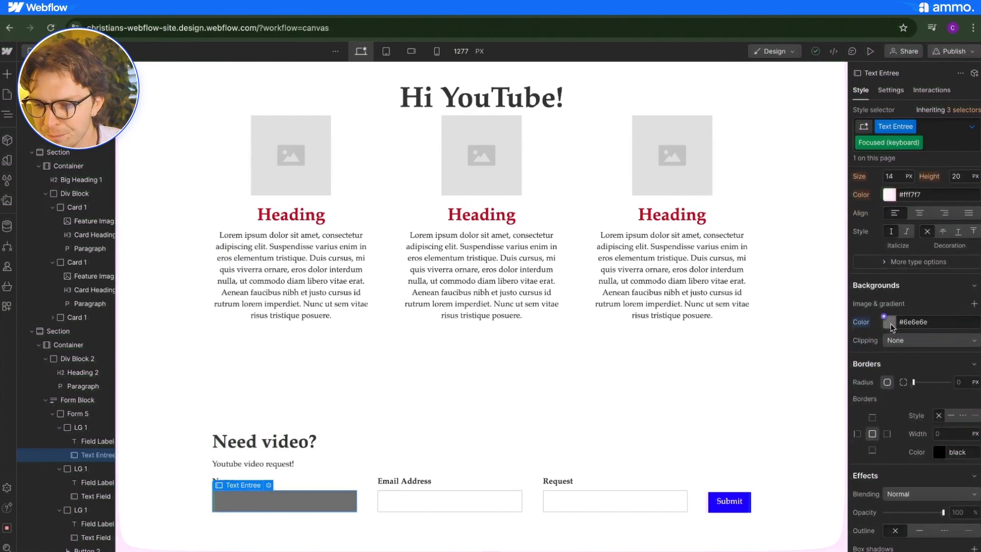
pyautogui.click(890, 322)
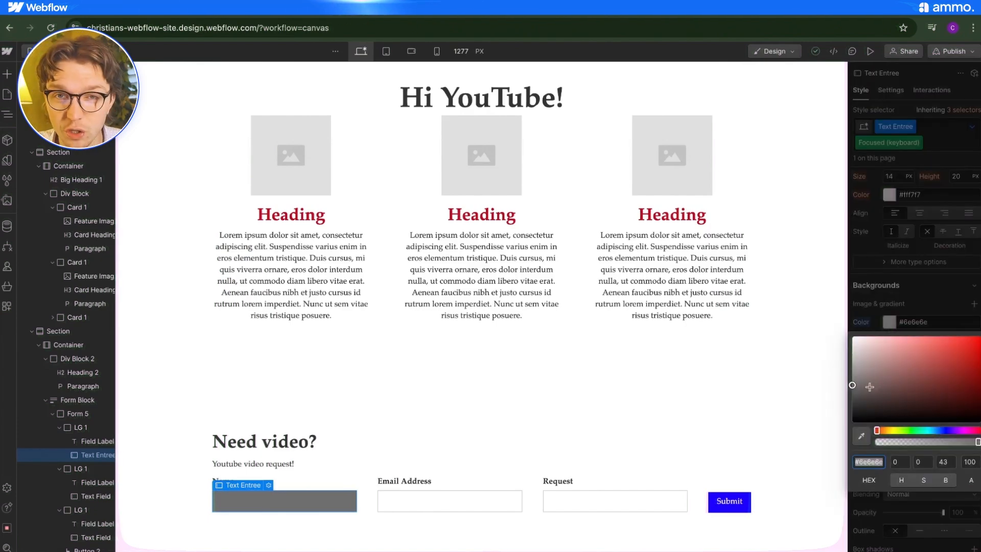
pyautogui.click(853, 387)
pyautogui.moveTo(852, 387); pyautogui.dragTo(852, 397)
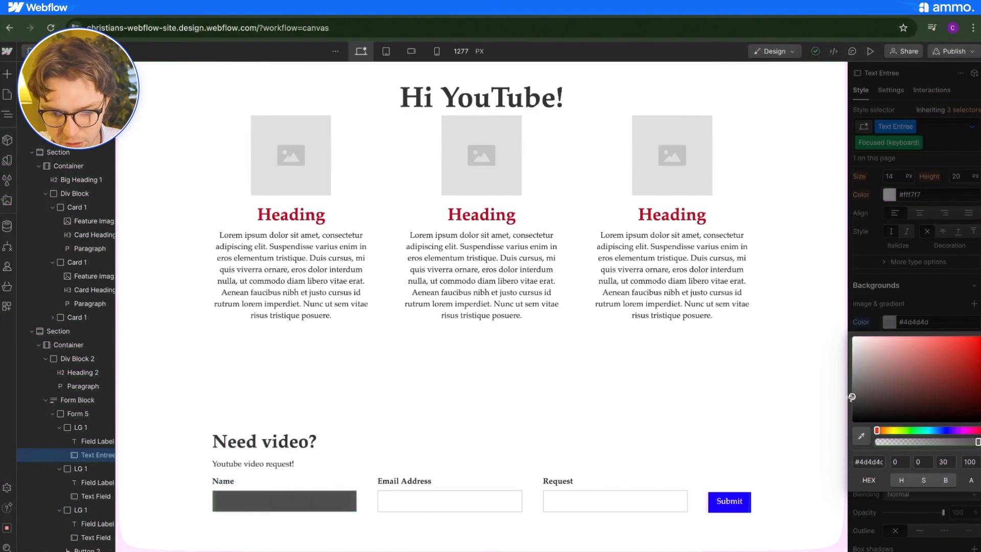
pyautogui.click(792, 431)
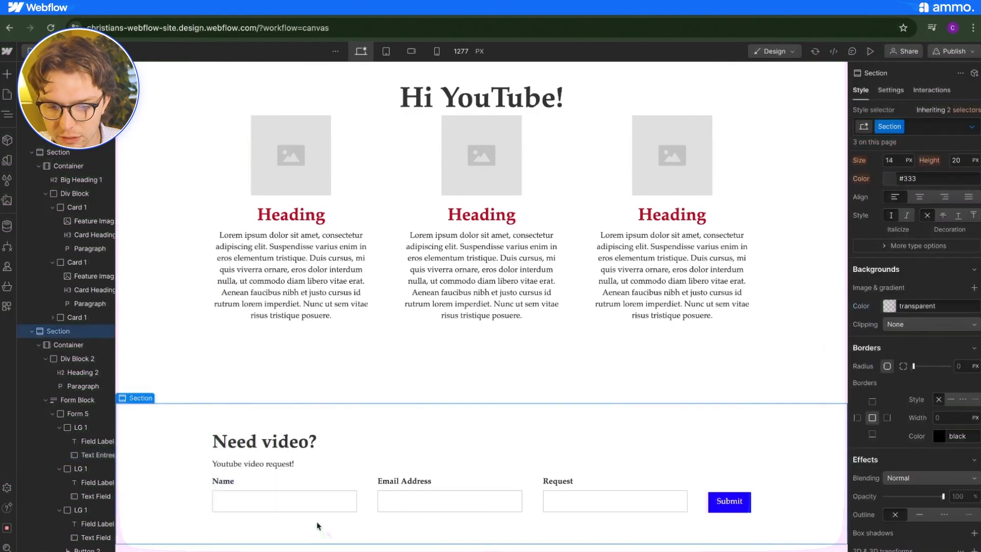
# Preview the page and enter a sample name in the Name field to check its focused styling
pyautogui.click(319, 503)
pyautogui.click(868, 52)
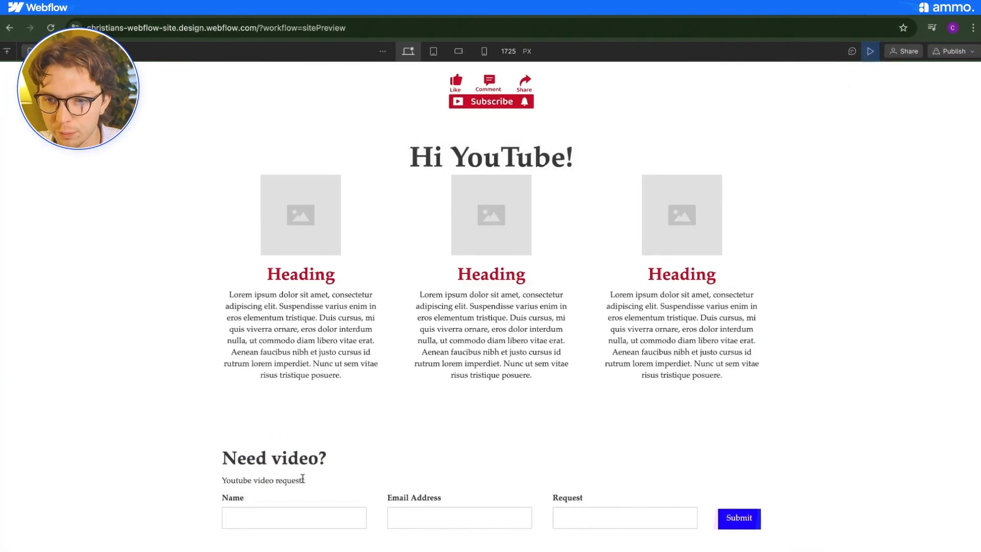
pyautogui.click(268, 518)
pyautogui.write('Christian')
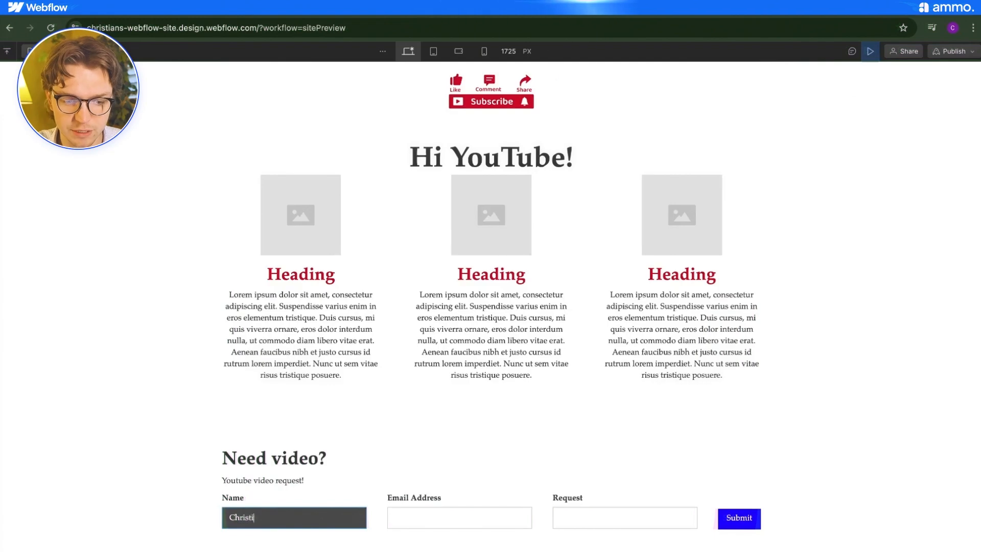
pyautogui.hotkey('ctrl', 'a')
pyautogui.write('C')
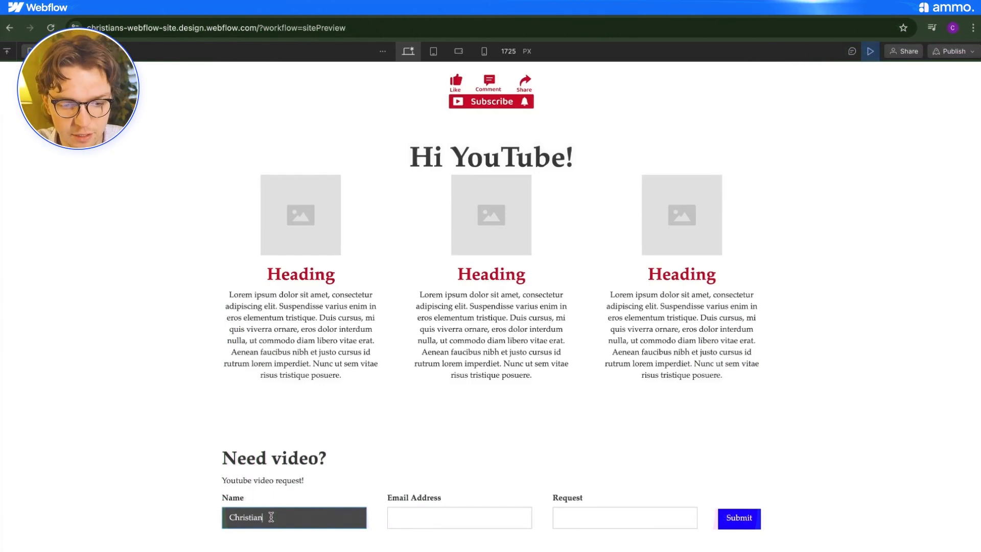
pyautogui.press('Escape')
pyautogui.scroll(-2, 531, 422)
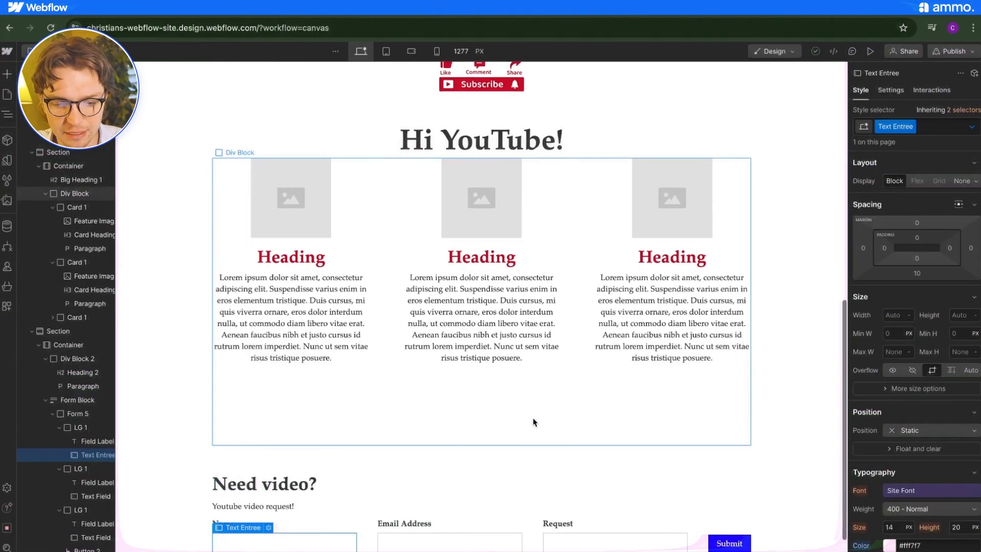
# Preview the page and focus the Email Address field to check its styling
pyautogui.click(423, 503)
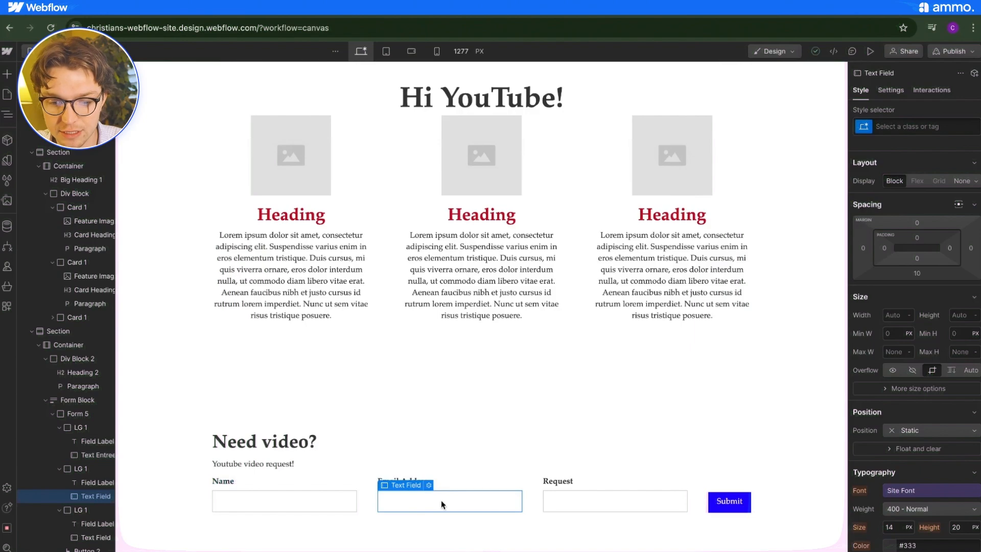
pyautogui.click(870, 51)
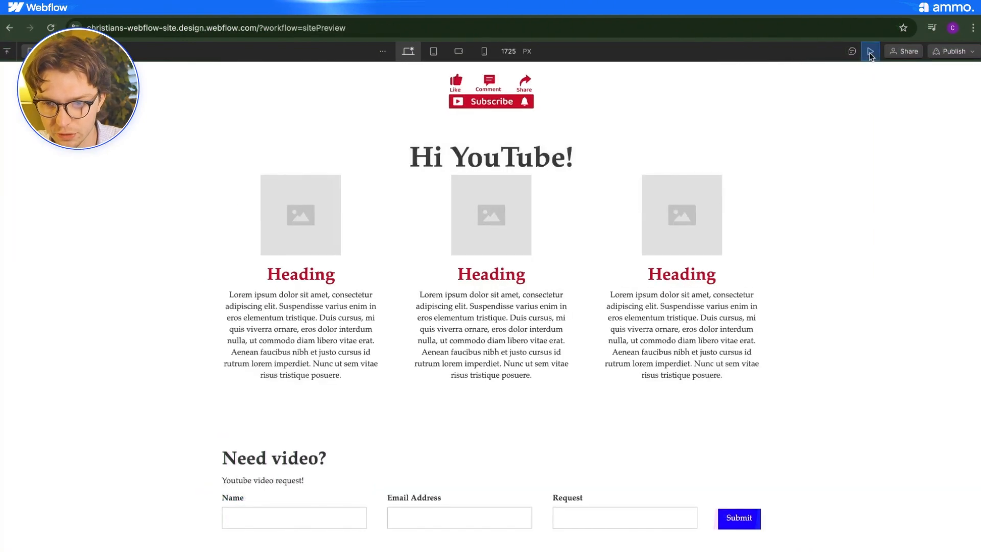
pyautogui.click(441, 512)
pyautogui.press('Escape')
pyautogui.press('Escape')
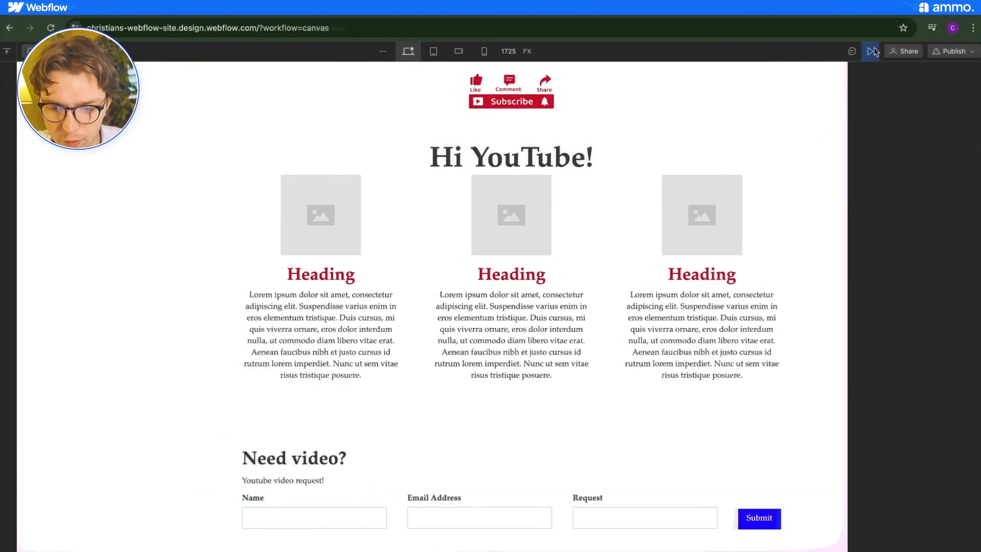
pyautogui.scroll(-1, 449, 506)
# Apply the Text Entree class to the Email Address and Request text fields
pyautogui.click(914, 127)
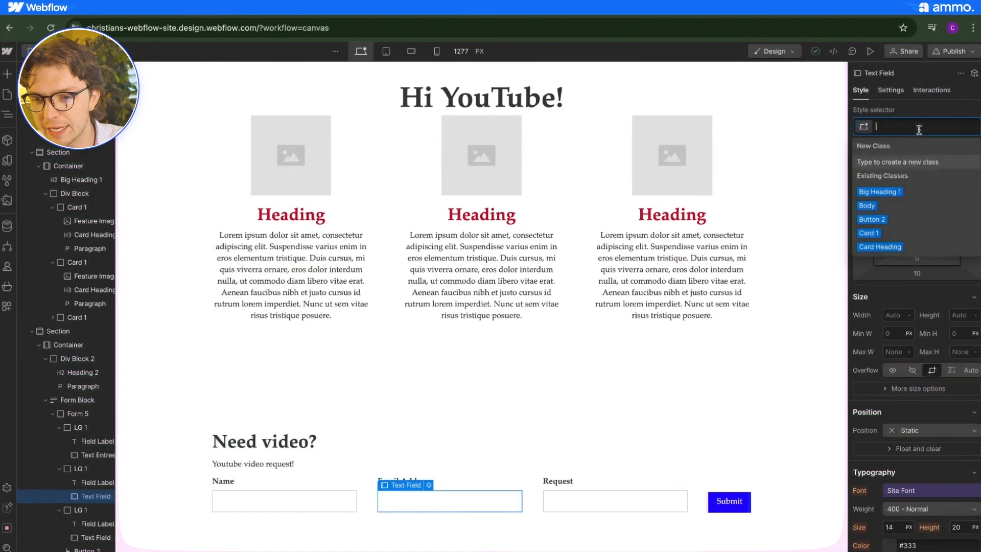
pyautogui.write('te')
pyautogui.press('Return')
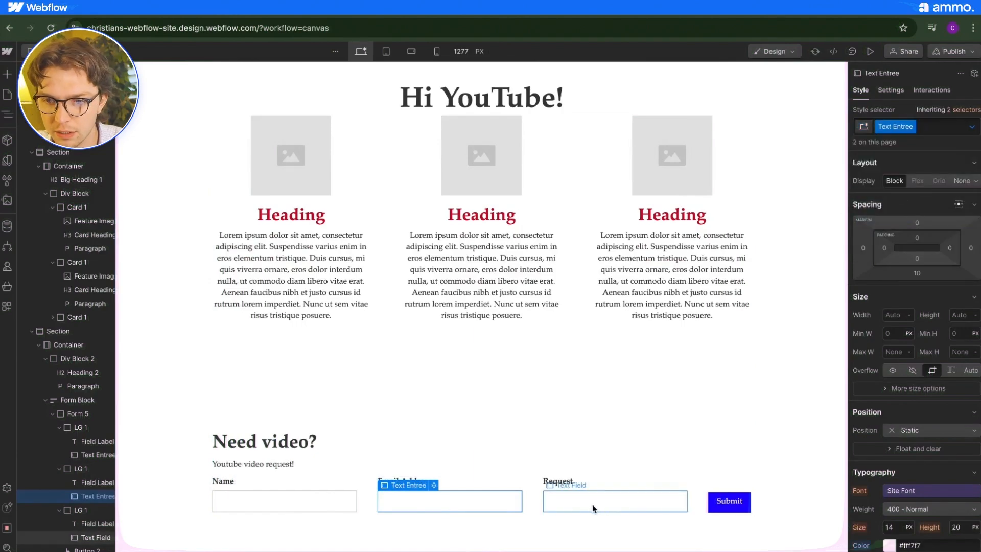
pyautogui.click(593, 503)
pyautogui.click(901, 127)
pyautogui.write('te')
pyautogui.click(900, 191)
# Preview the page and test the Email Address and Request fields, entering and clearing "I need a video" in Request
pyautogui.click(437, 507)
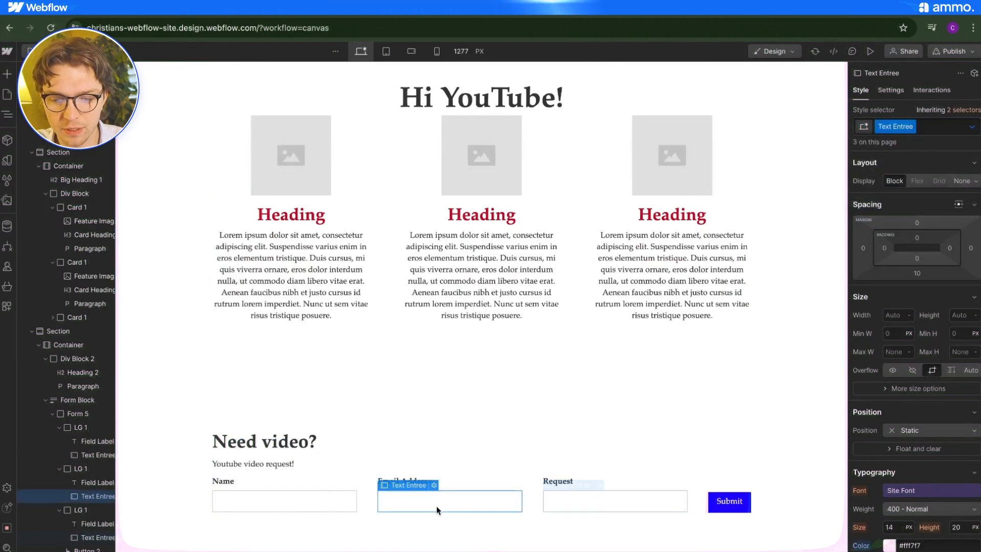
pyautogui.click(869, 54)
pyautogui.click(428, 518)
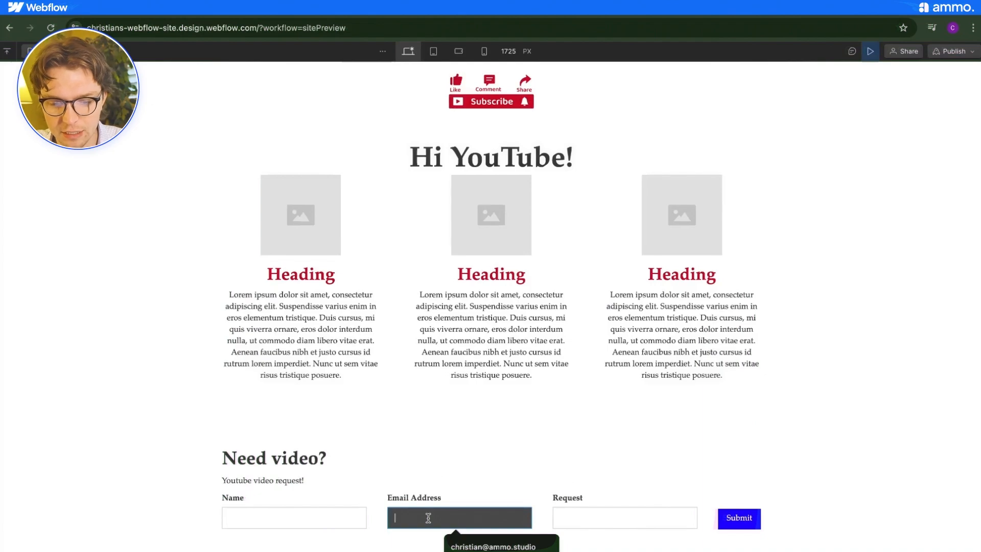
pyautogui.press('BackSpace')
pyautogui.press('BackSpace')
pyautogui.press('BackSpace')
pyautogui.press('BackSpace')
pyautogui.press('BackSpace')
pyautogui.click(623, 508)
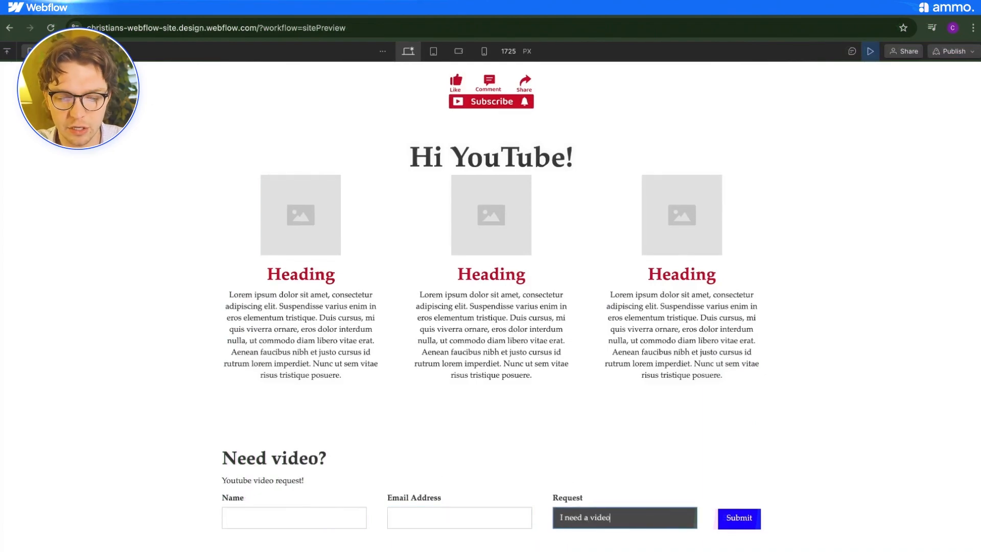
pyautogui.press('BackSpace')
pyautogui.press('BackSpace')
pyautogui.press('BackSpace')
pyautogui.press('BackSpace')
pyautogui.press('BackSpace')
pyautogui.press('BackSpace')
pyautogui.press('BackSpace')
pyautogui.press('BackSpace')
pyautogui.press('BackSpace')
pyautogui.press('BackSpace')
pyautogui.press('BackSpace')
pyautogui.press('BackSpace')
pyautogui.press('BackSpace')
pyautogui.press('BackSpace')
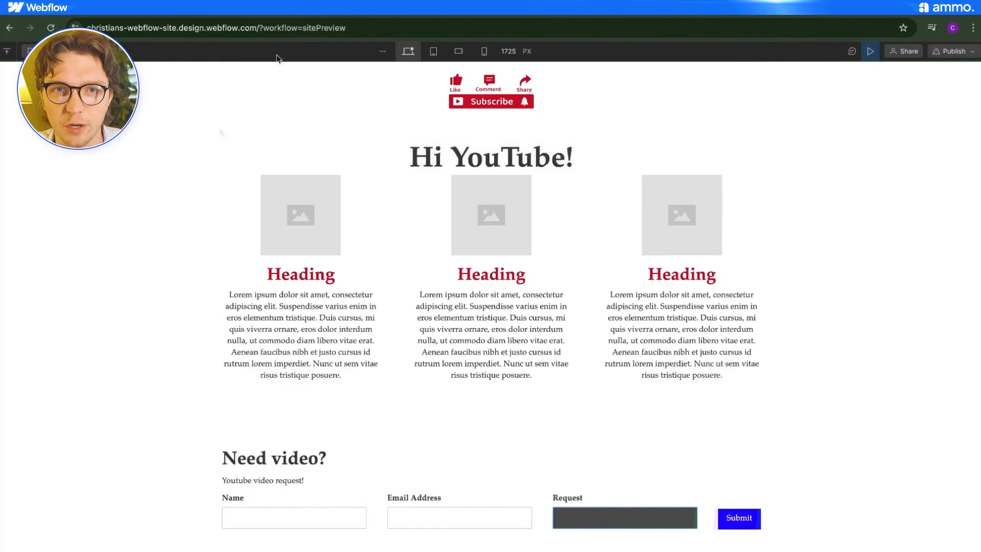
pyautogui.click(868, 51)
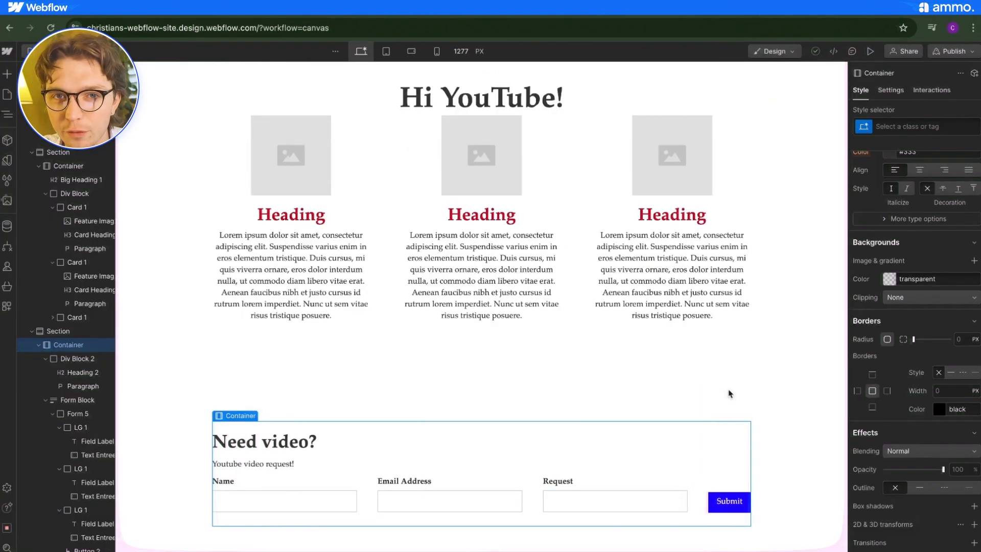
# Add a 5 px blur backdrop filter to the Submit button's Button 2 class
pyautogui.click(736, 502)
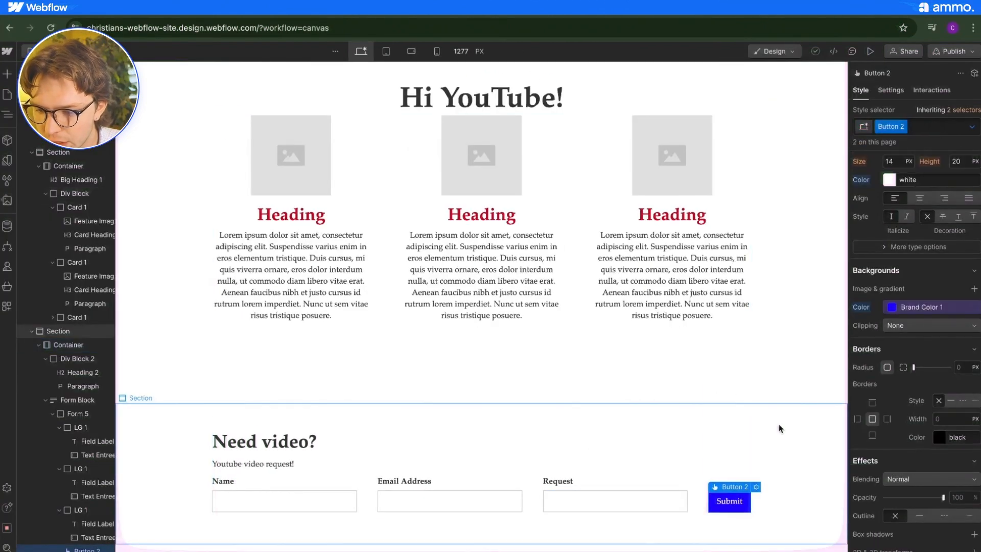
pyautogui.scroll(-4, 927, 398)
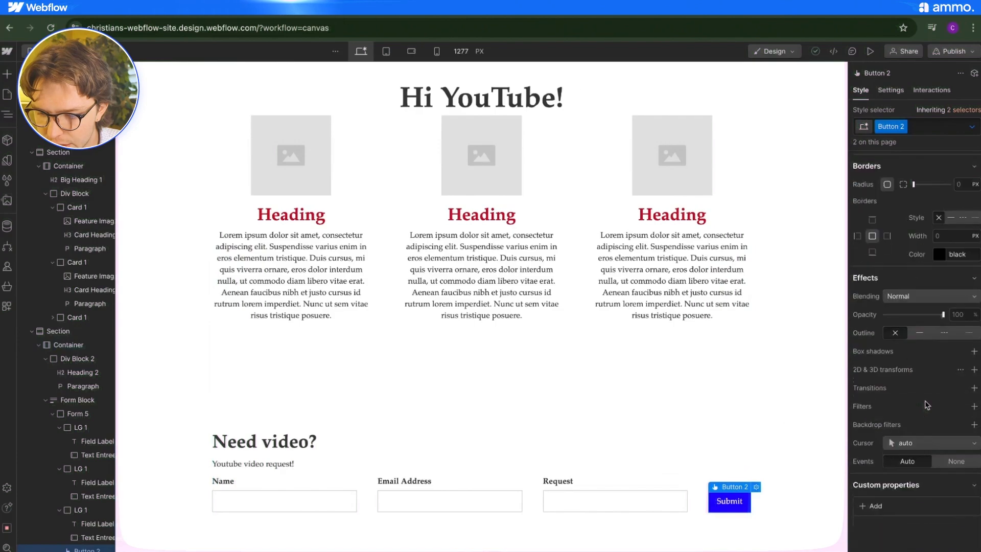
pyautogui.click(974, 425)
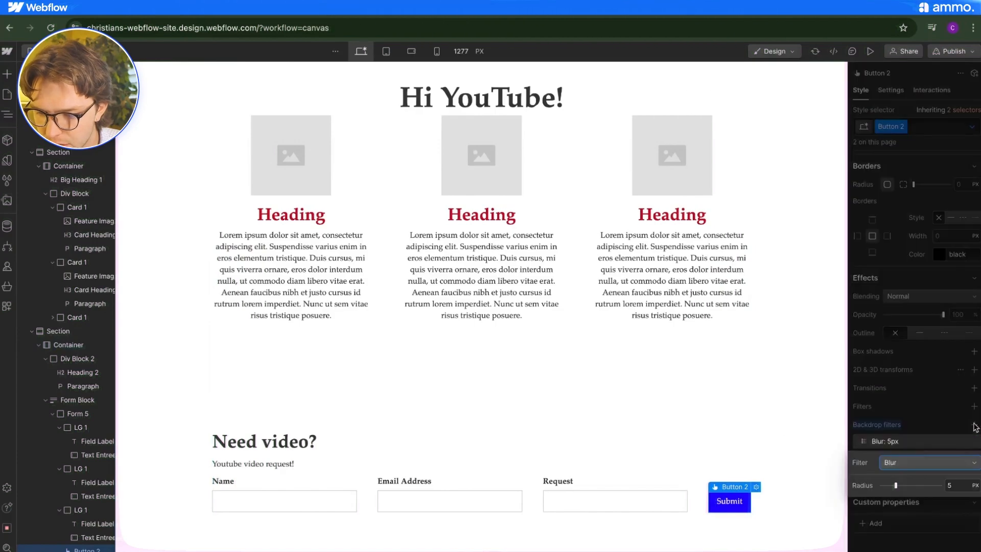
pyautogui.click(974, 425)
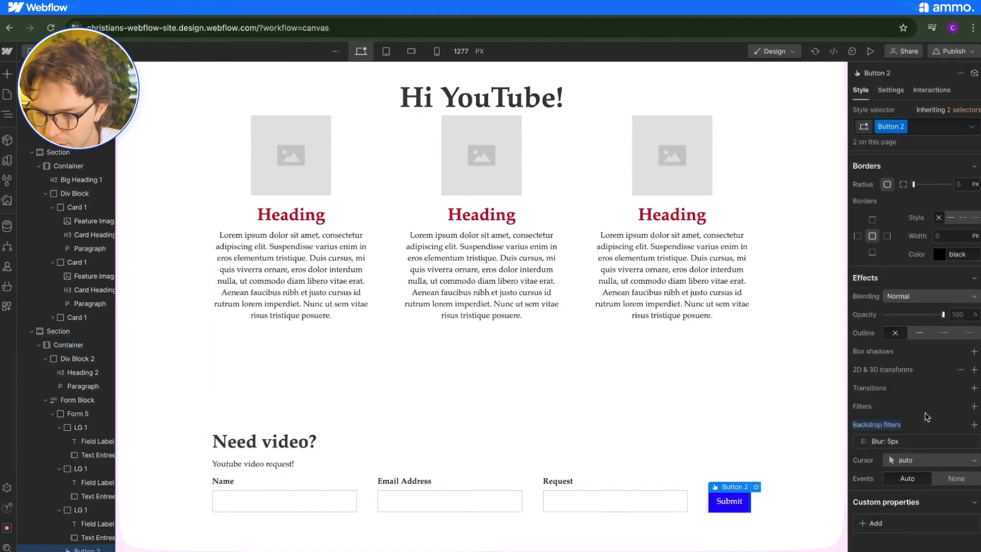
# Add an outside box shadow to the Submit button with Y 2 px, blur 11 px, size 1 px and Brand Color 1
pyautogui.click(974, 352)
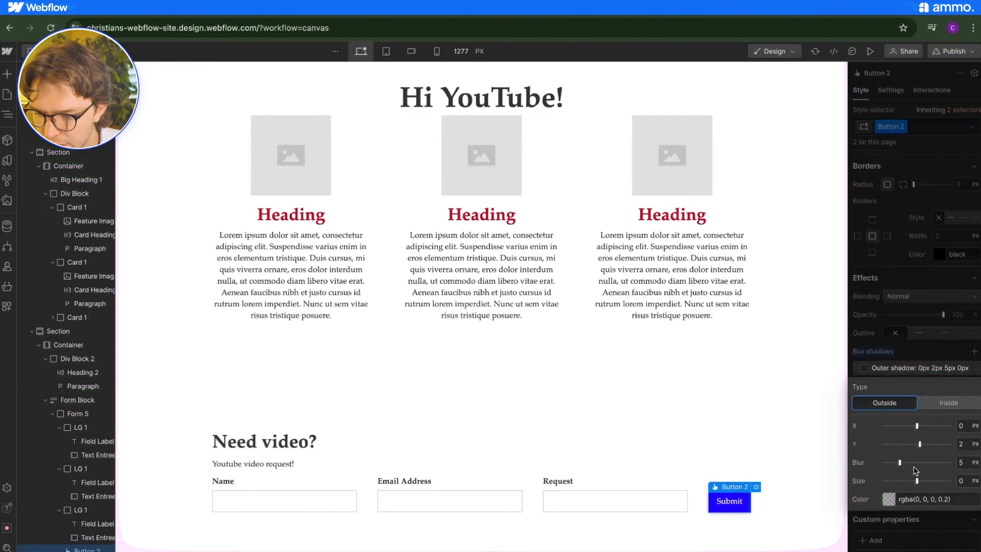
pyautogui.moveTo(914, 480); pyautogui.dragTo(924, 480)
pyautogui.click(888, 499)
pyautogui.click(888, 499)
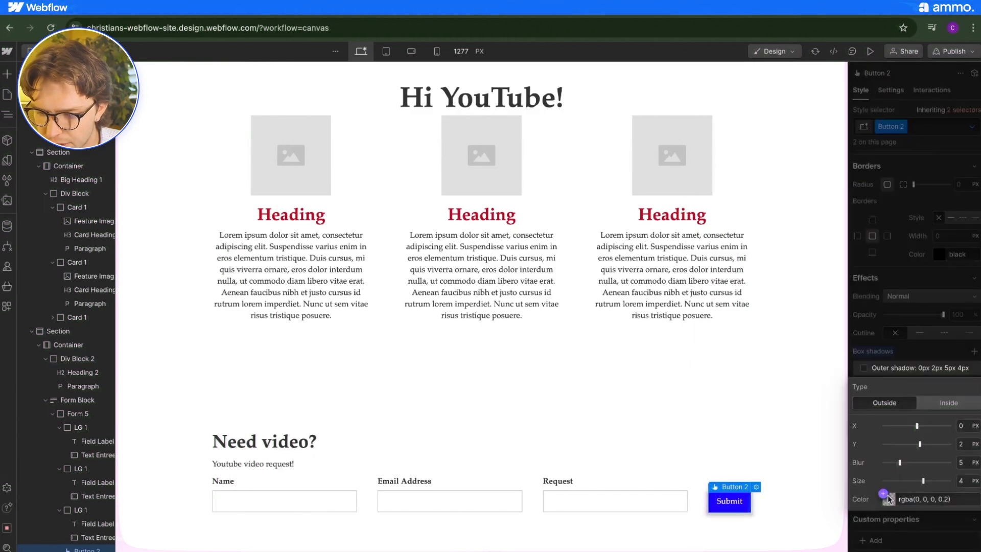
pyautogui.click(884, 494)
pyautogui.click(893, 547)
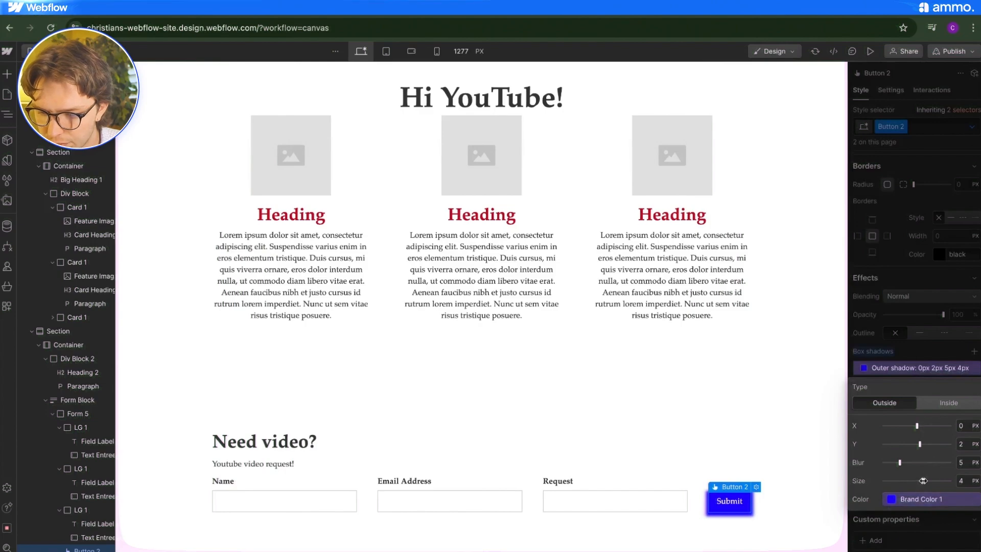
pyautogui.moveTo(923, 480); pyautogui.dragTo(917, 480)
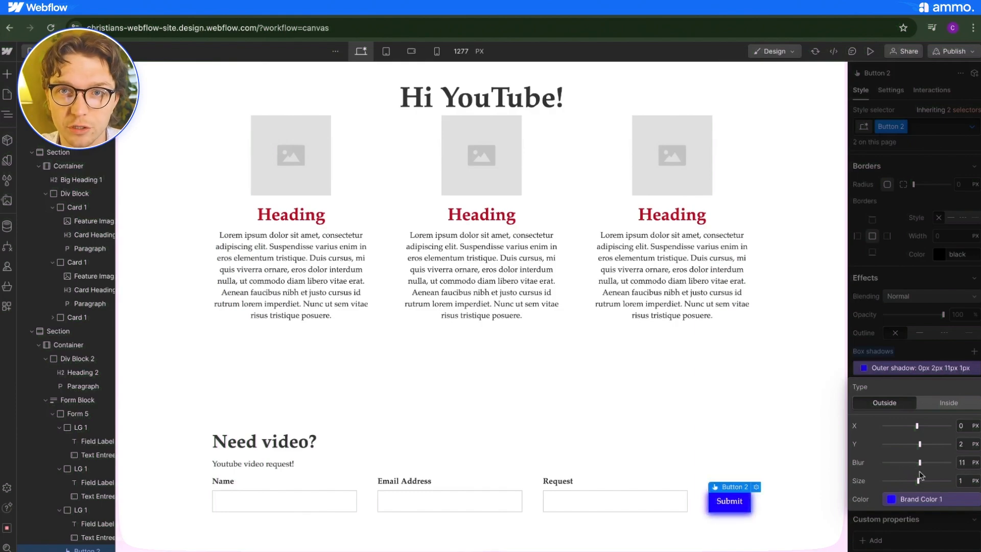
pyautogui.click(825, 458)
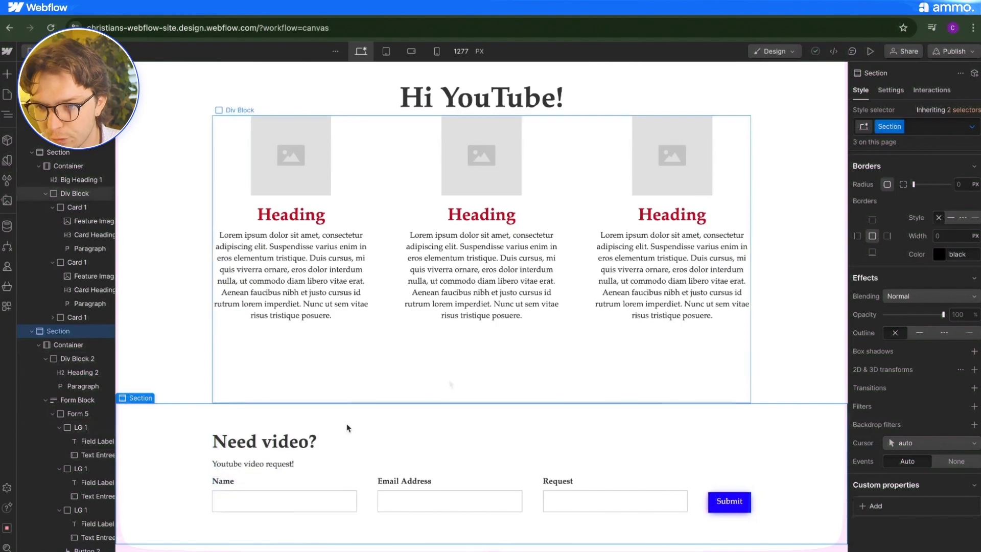
# Switch Form 5 to its Success state in the form settings
pyautogui.click(96, 416)
pyautogui.click(900, 95)
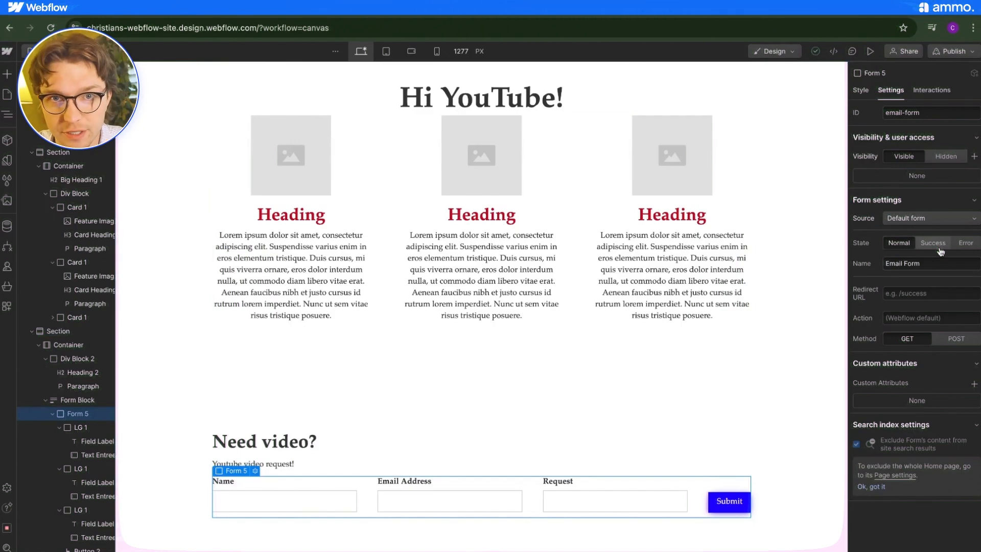
pyautogui.click(939, 244)
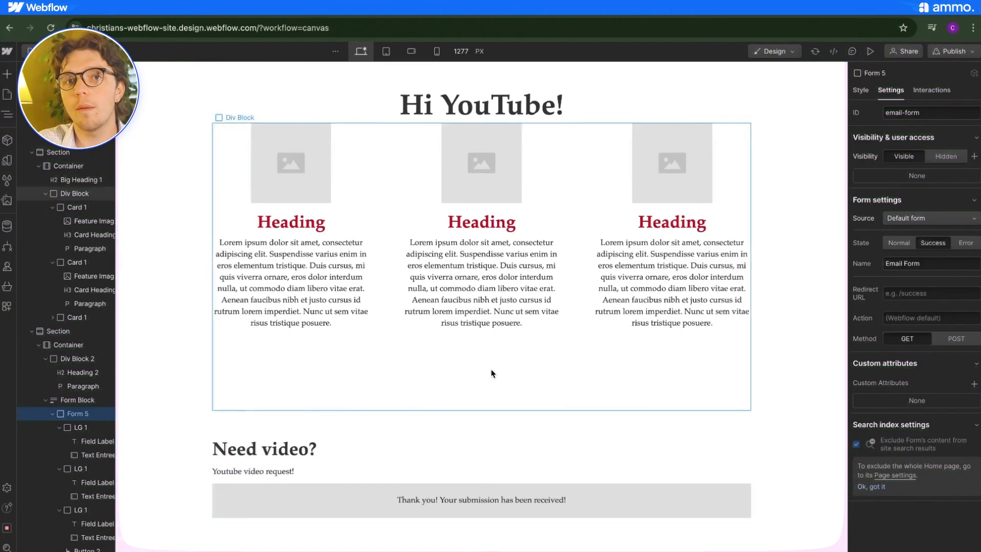
# Shorten the form's success message text to "Thank you!"
pyautogui.click(489, 500)
pyautogui.click(488, 501)
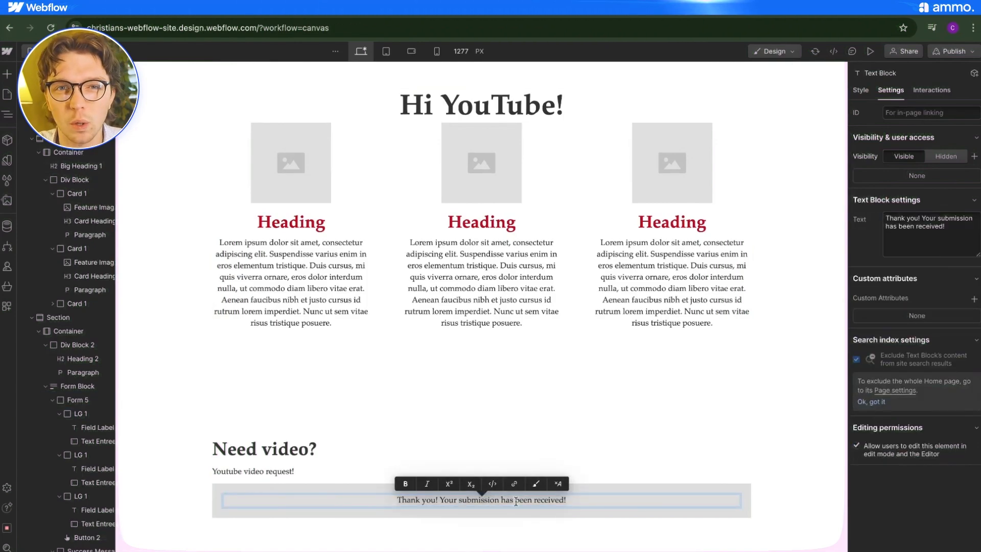
pyautogui.hotkey('ctrl', 'a')
pyautogui.write('Thansk')
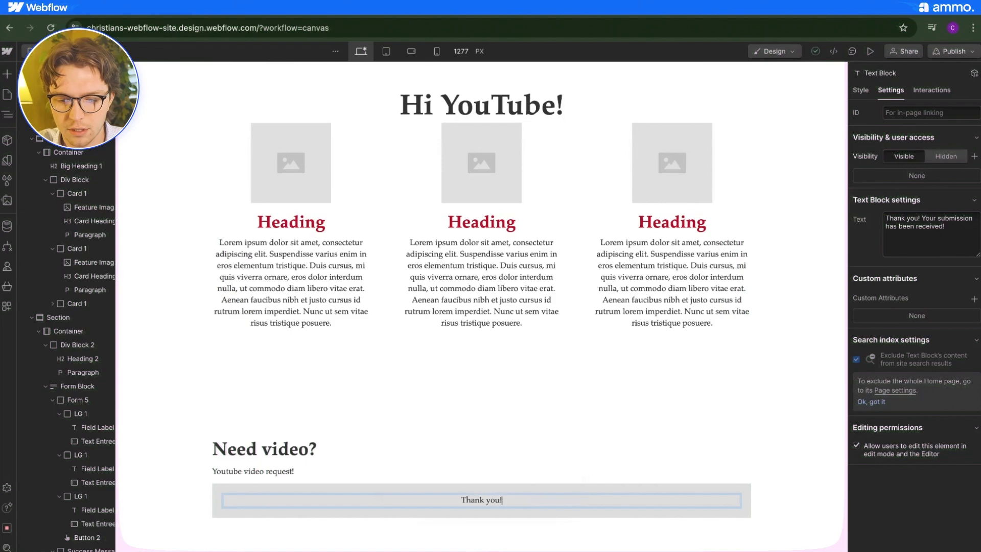
# Give the Success Message block a pale blue background colour, #e5e9ff
pyautogui.click(238, 485)
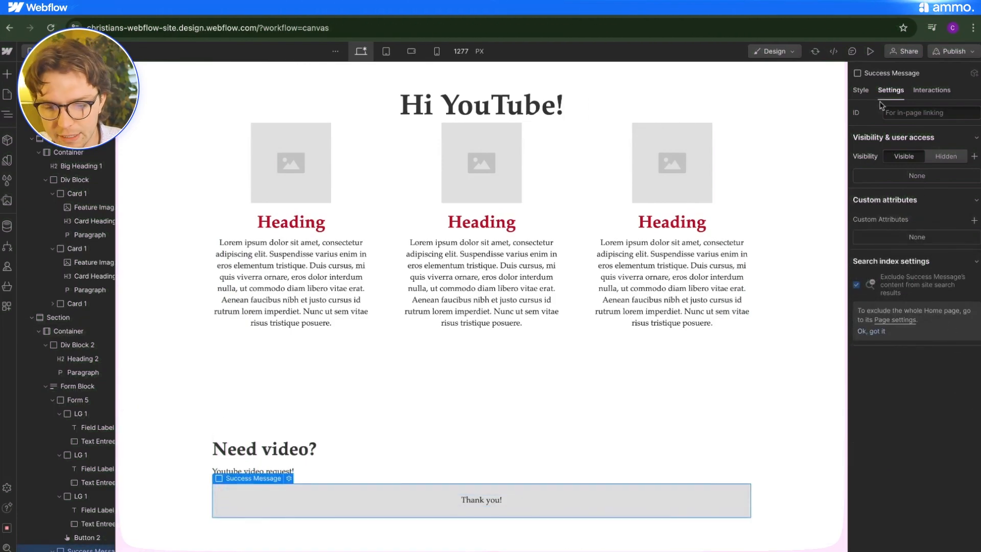
pyautogui.click(861, 91)
pyautogui.scroll(-8, 902, 315)
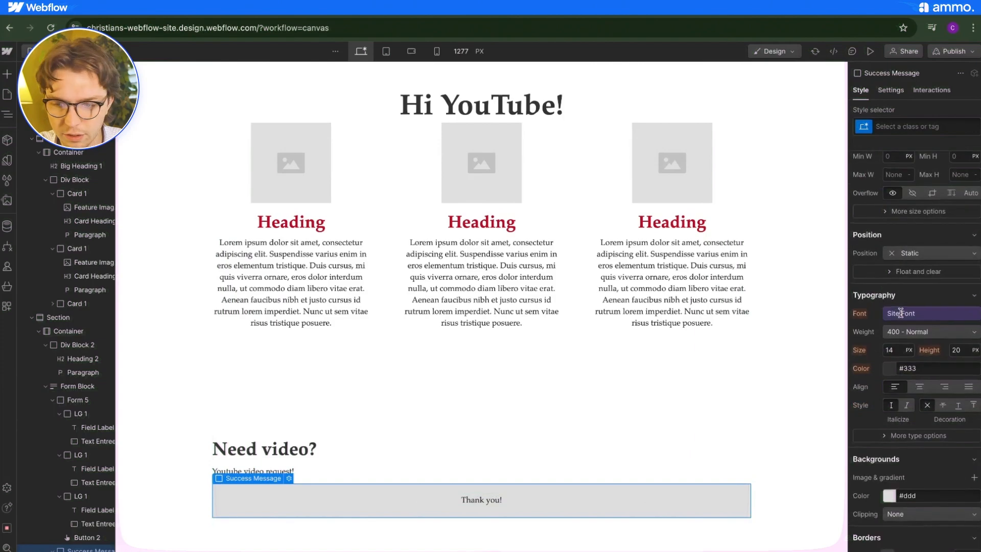
pyautogui.scroll(-1, 902, 316)
pyautogui.click(889, 301)
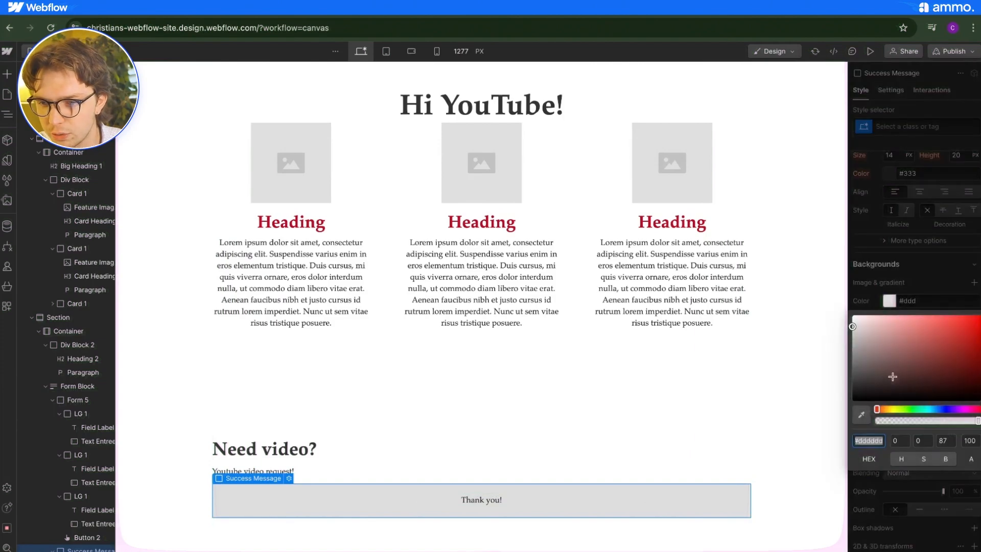
pyautogui.moveTo(878, 337); pyautogui.dragTo(880, 321)
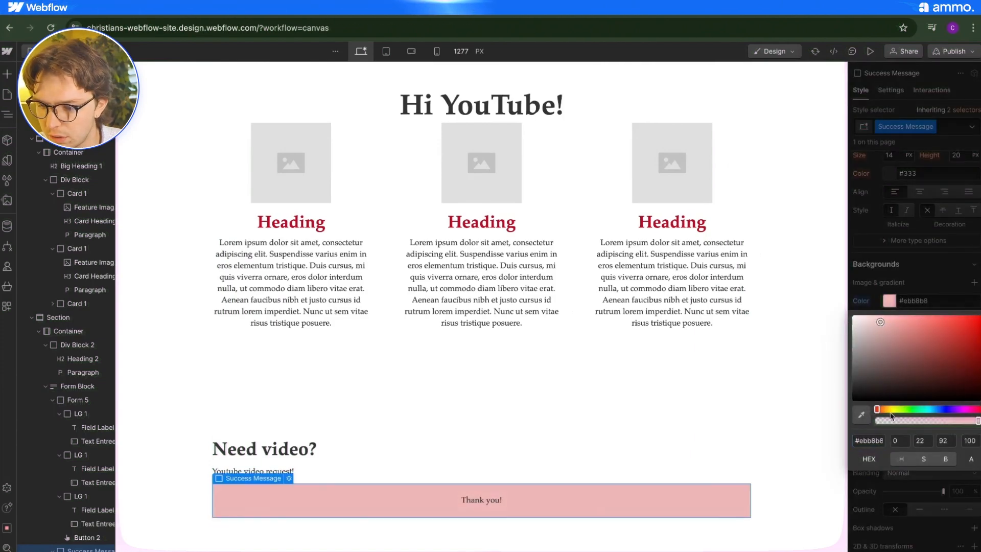
pyautogui.moveTo(896, 409); pyautogui.dragTo(941, 408)
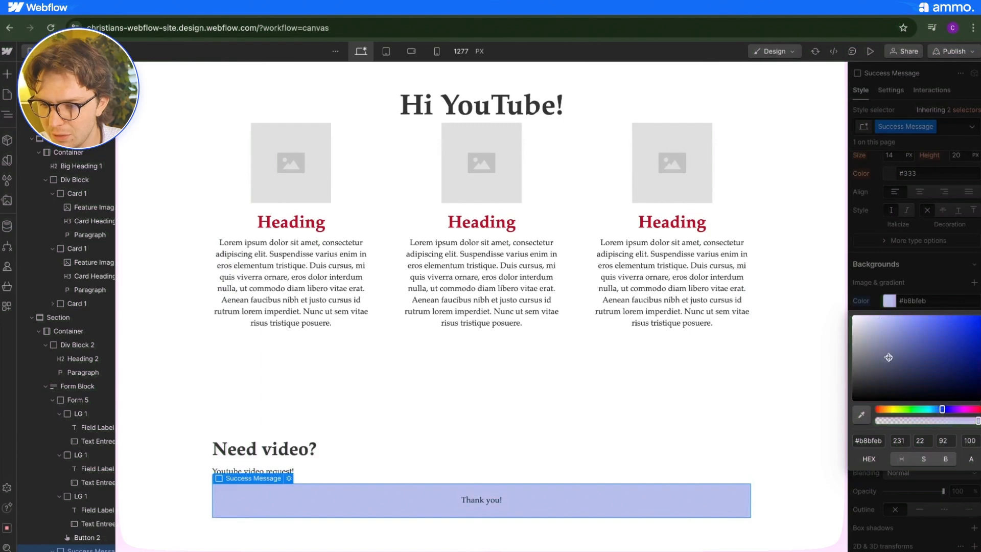
pyautogui.moveTo(889, 358); pyautogui.dragTo(865, 297)
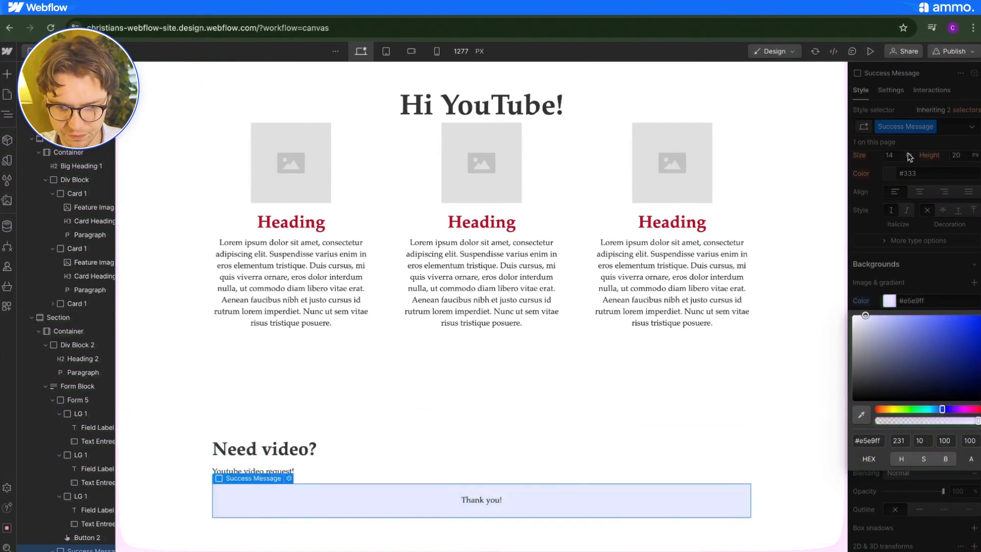
# Rename the Success Message block's class to "Message"
pyautogui.click(906, 125)
pyautogui.click(906, 126)
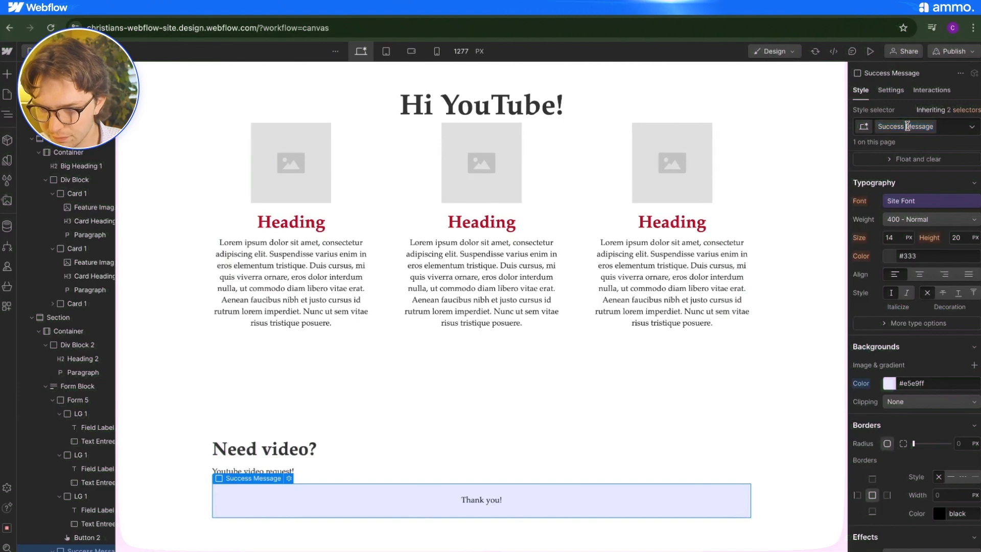
pyautogui.click(868, 129)
pyautogui.doubleClick(910, 128)
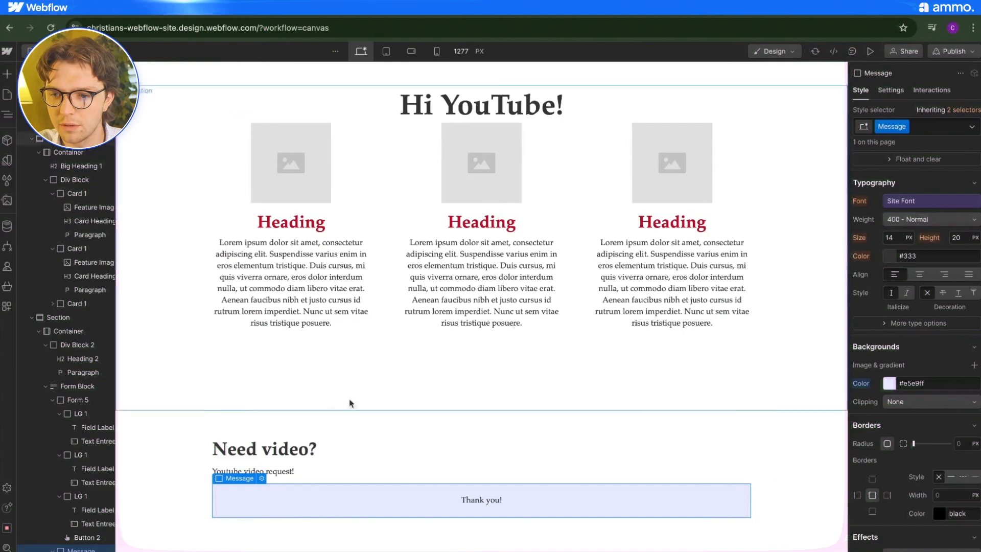
# Switch Form 5 to its Error state in the form settings
pyautogui.click(100, 468)
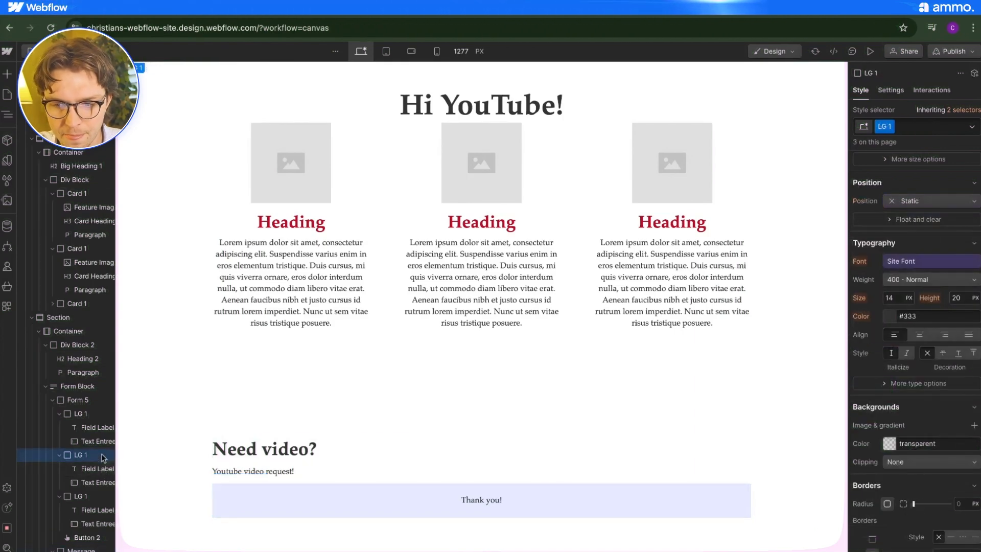
pyautogui.click(105, 403)
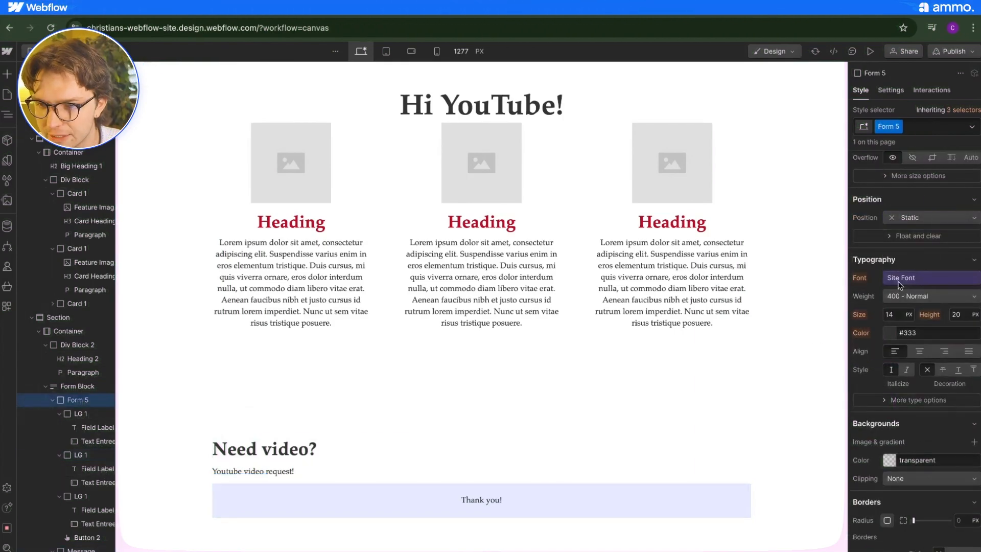
pyautogui.click(900, 92)
pyautogui.click(964, 243)
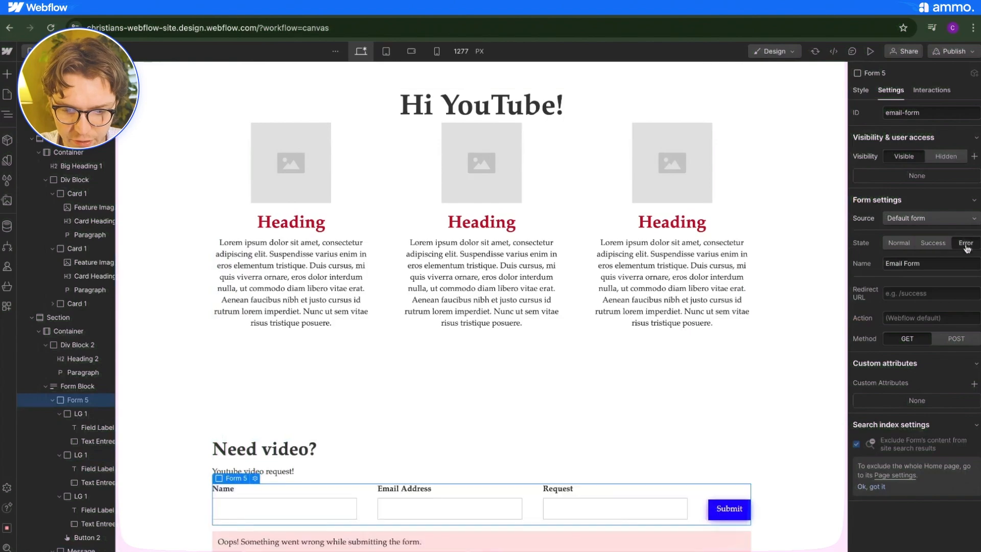
# Apply the existing Message class to the Error Message block below the form fields
pyautogui.scroll(-1, 639, 376)
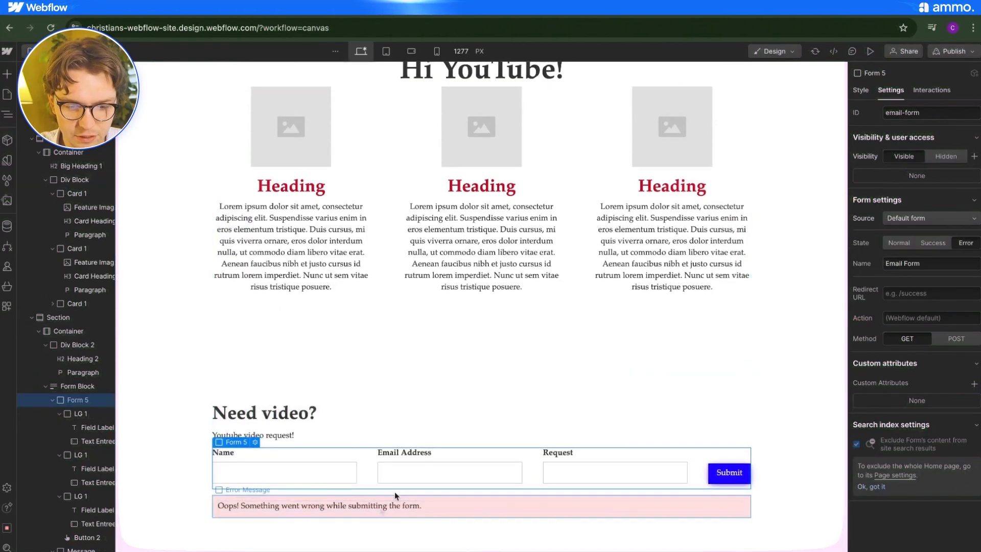
pyautogui.click(428, 506)
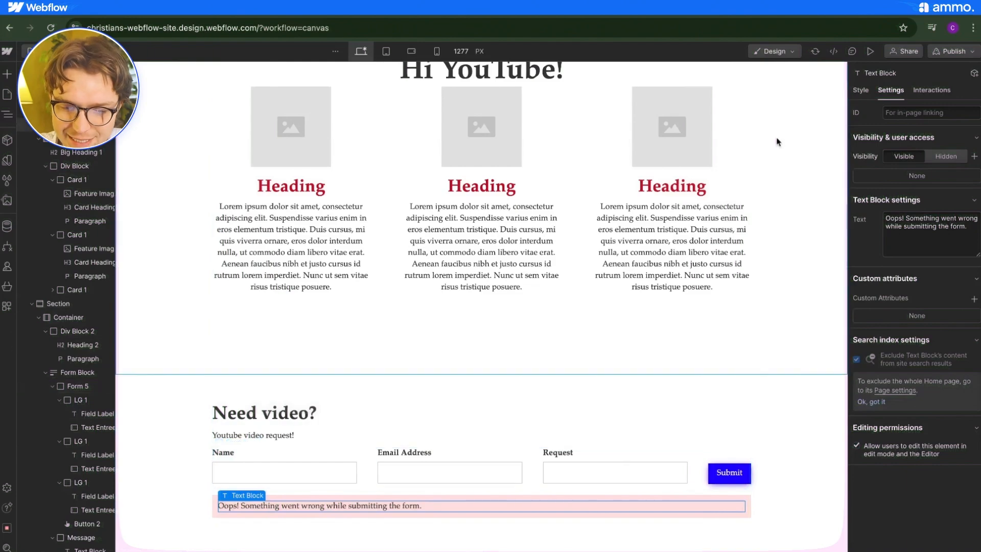
pyautogui.click(215, 509)
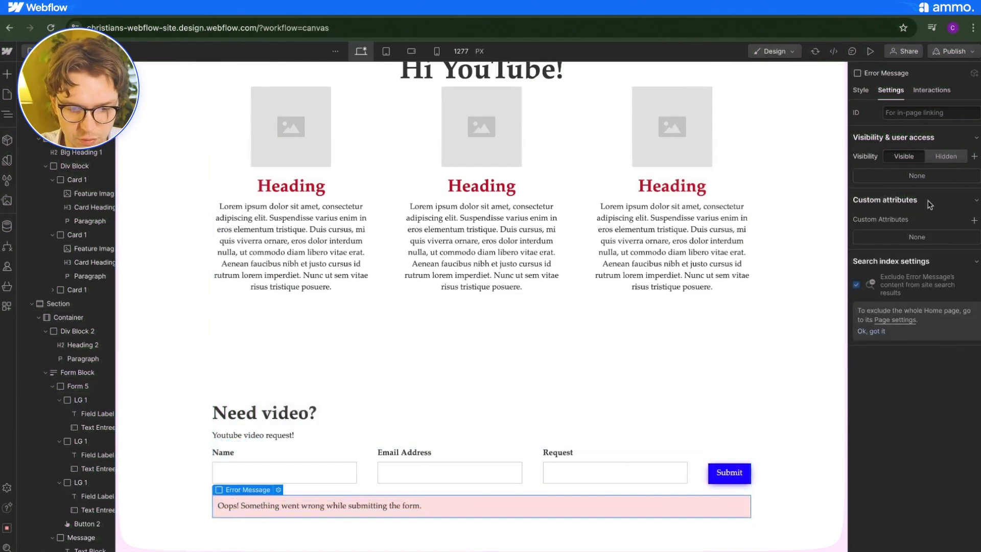
pyautogui.click(861, 90)
pyautogui.click(908, 127)
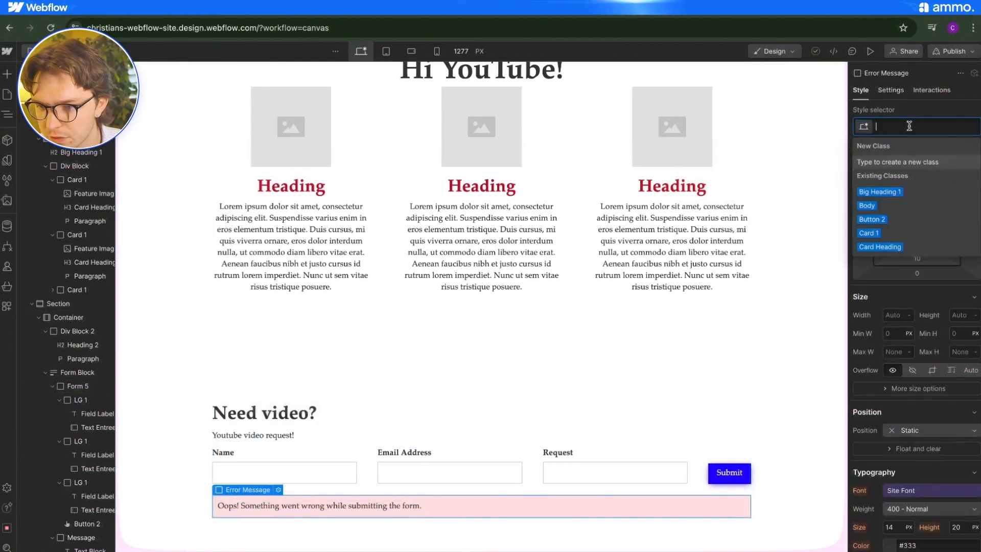
pyautogui.write('Mess')
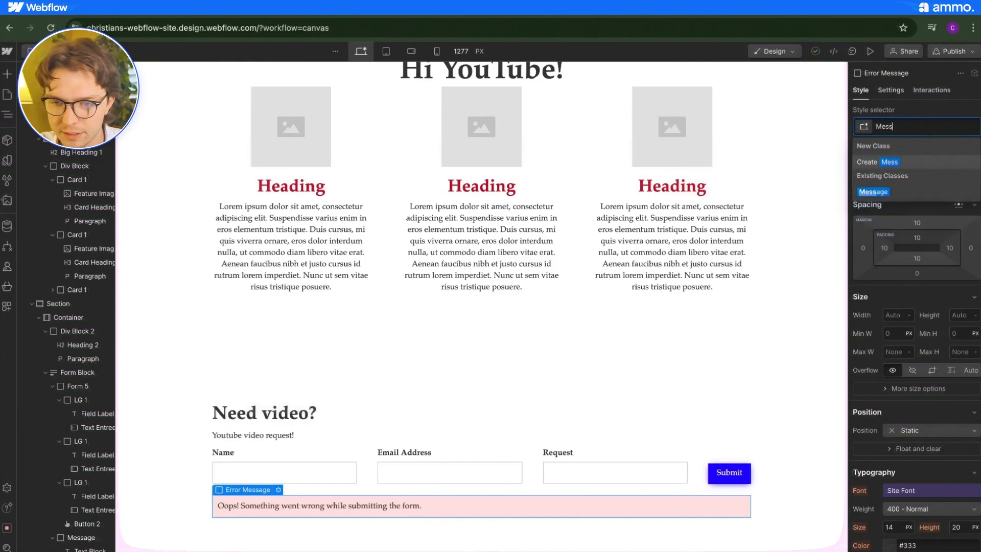
pyautogui.write('a')
pyautogui.click(906, 195)
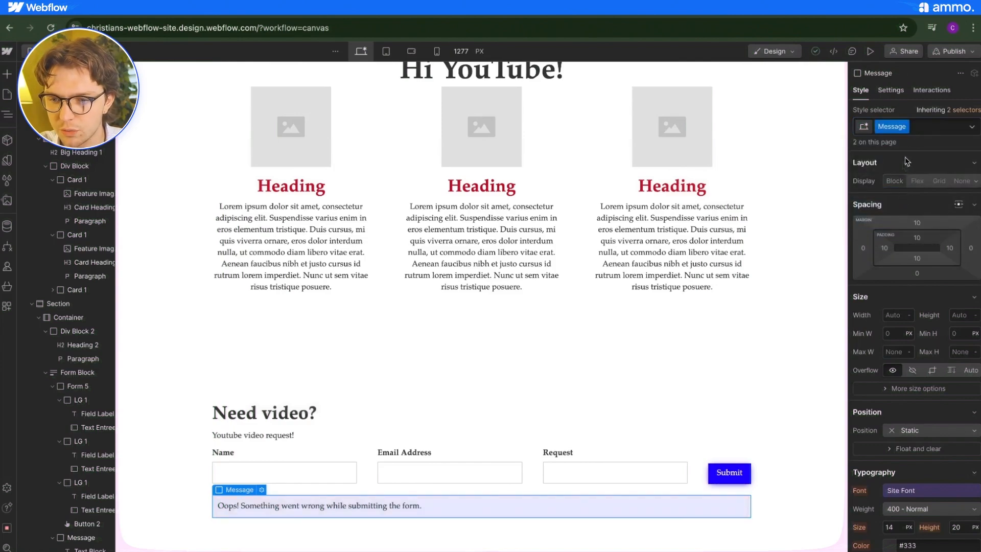
# Add a new combo class named "Error" to the error block's Message class
pyautogui.click(919, 125)
pyautogui.write('Er')
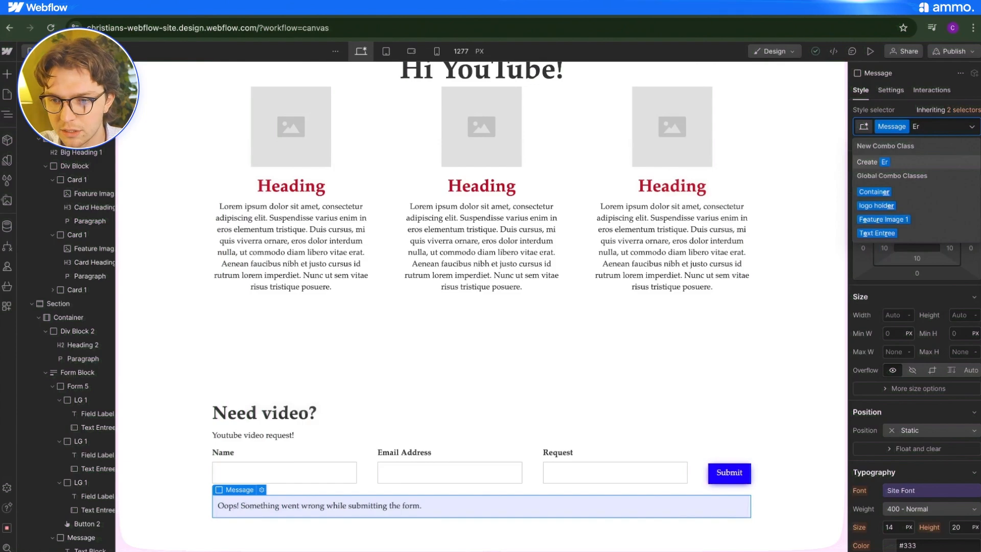
pyautogui.write('ror')
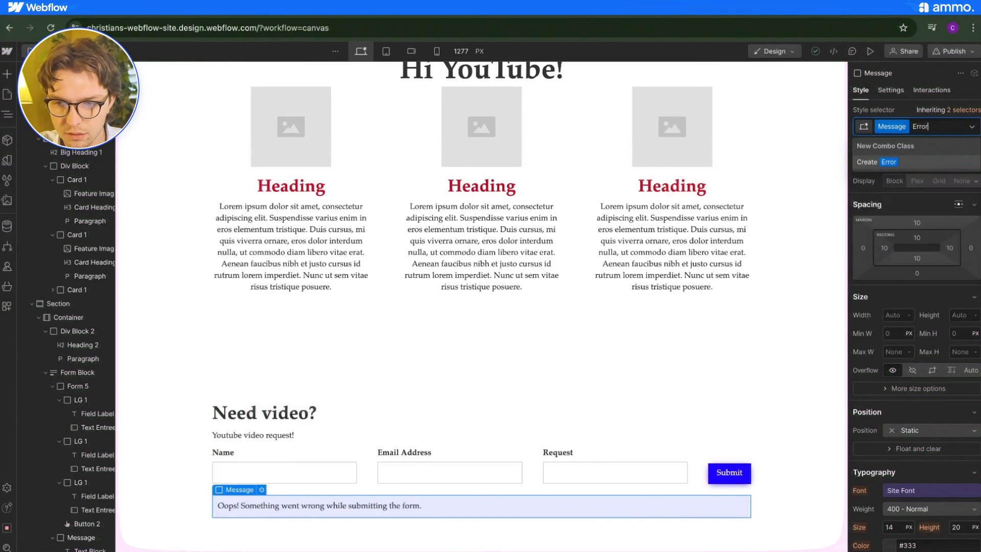
pyautogui.press('Return')
# Set the background colour of the Message Error combo class to pale red, #ffe5e5
pyautogui.scroll(-5, 905, 252)
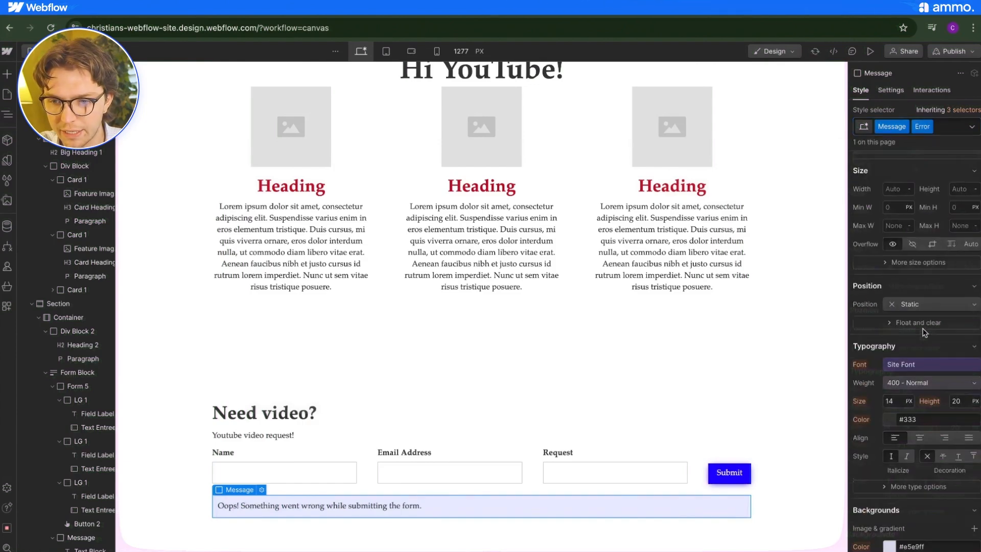
pyautogui.click(889, 448)
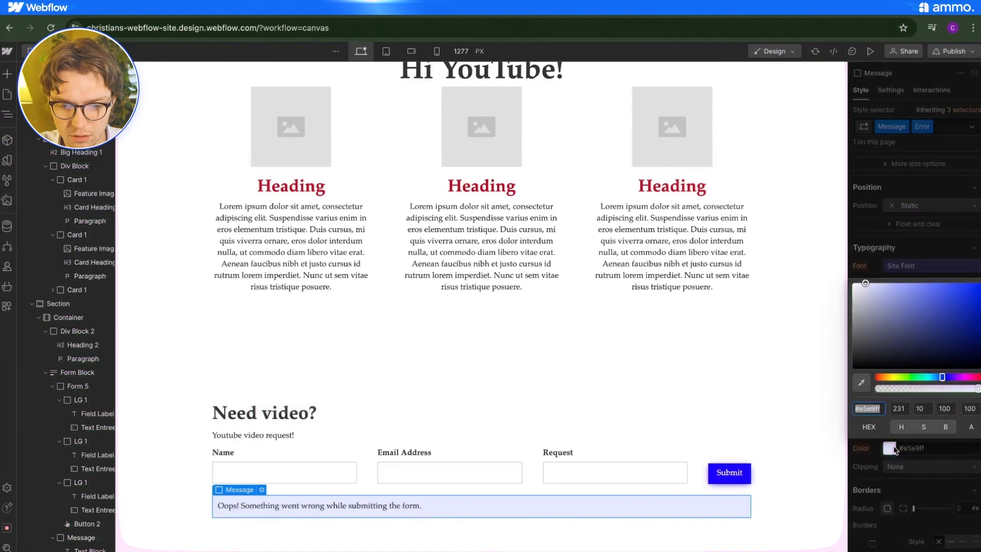
pyautogui.click(883, 377)
pyautogui.moveTo(883, 377); pyautogui.dragTo(872, 377)
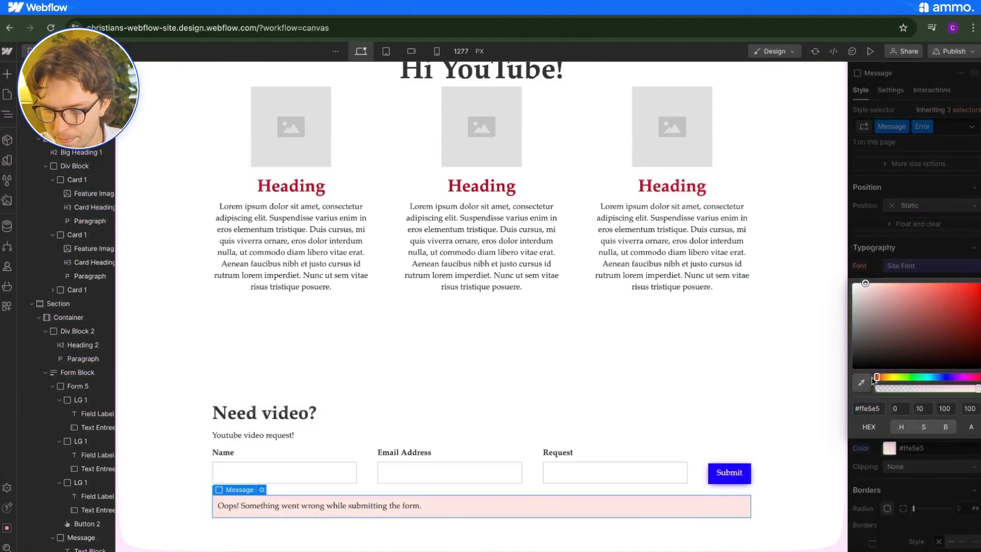
pyautogui.click(814, 444)
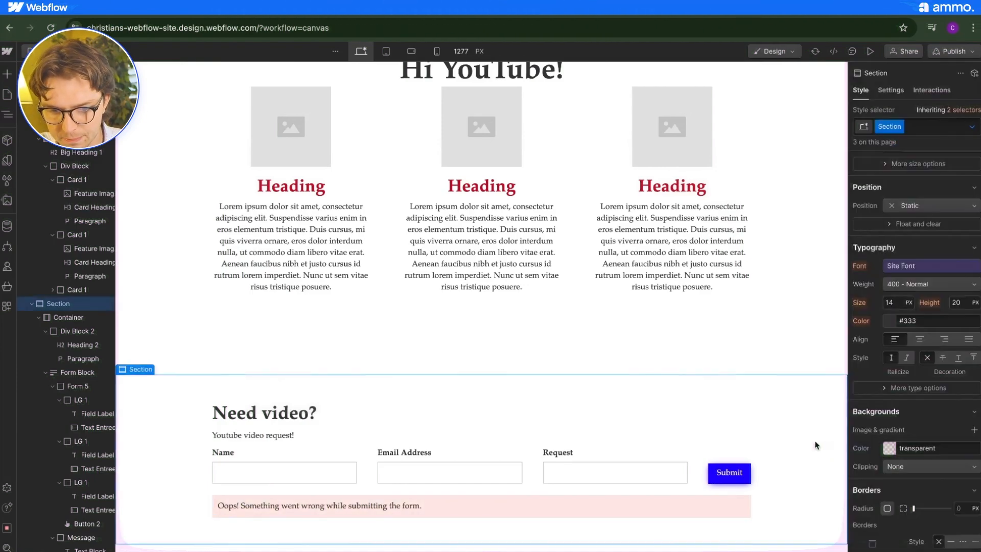
# Centre-align the text of the error message block through its Error combo class
pyautogui.click(684, 510)
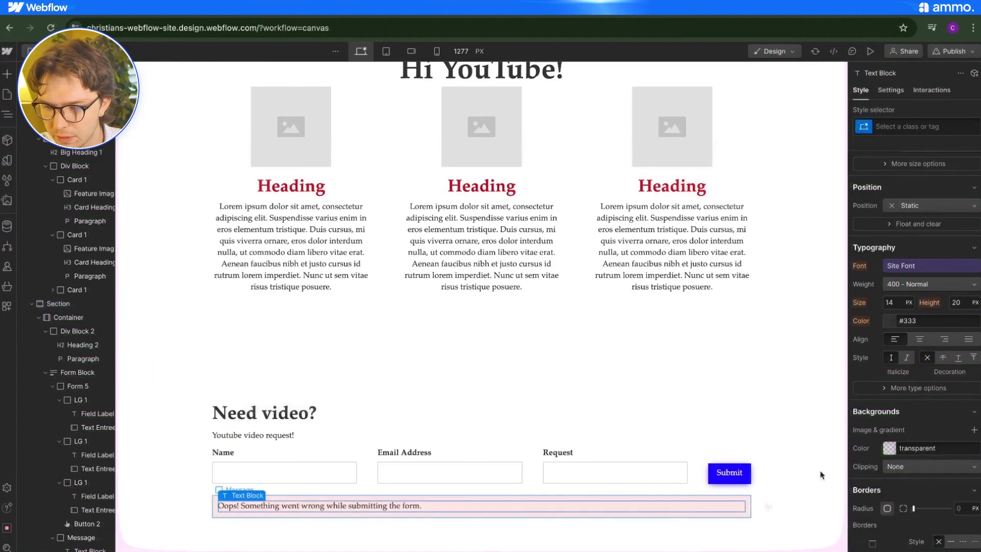
pyautogui.click(748, 514)
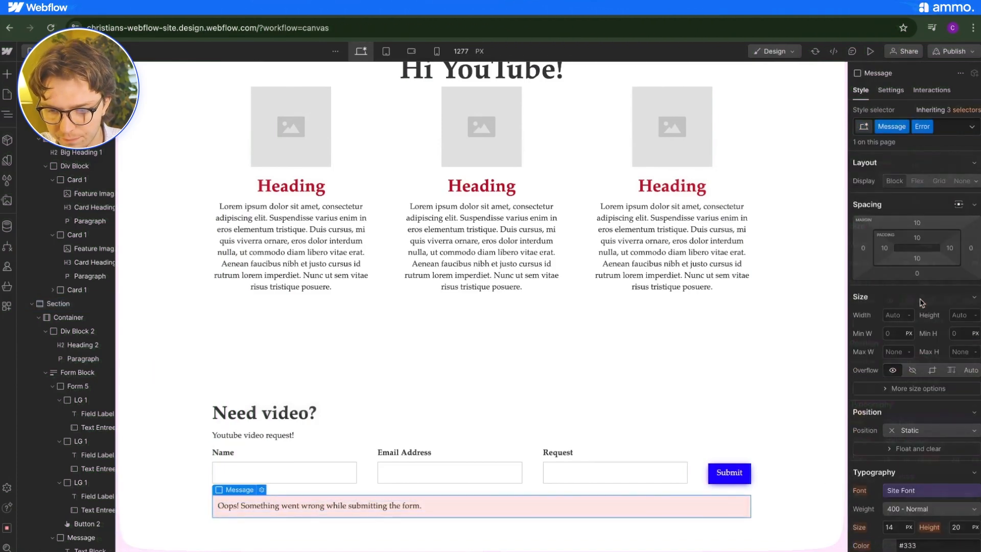
pyautogui.scroll(-3, 921, 302)
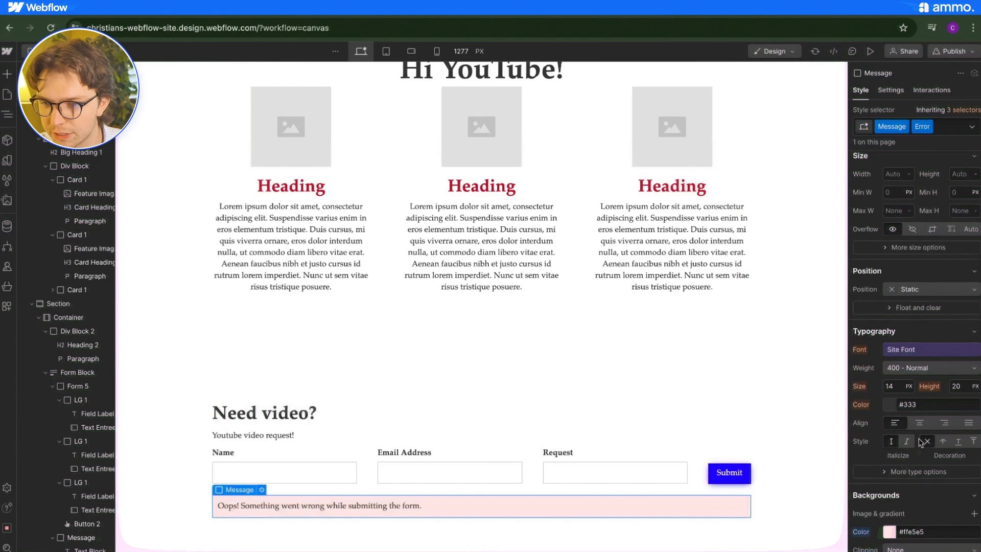
pyautogui.click(921, 426)
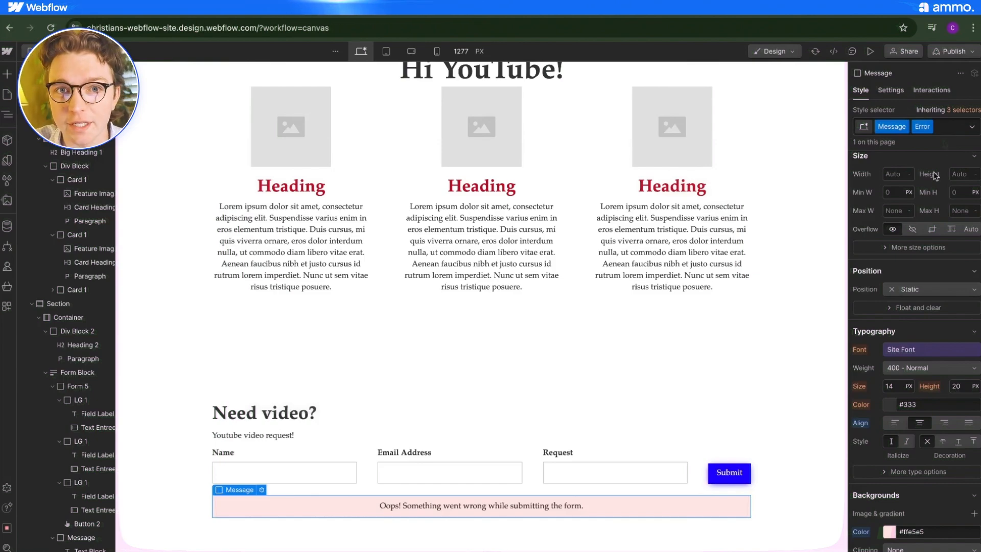
pyautogui.click(685, 441)
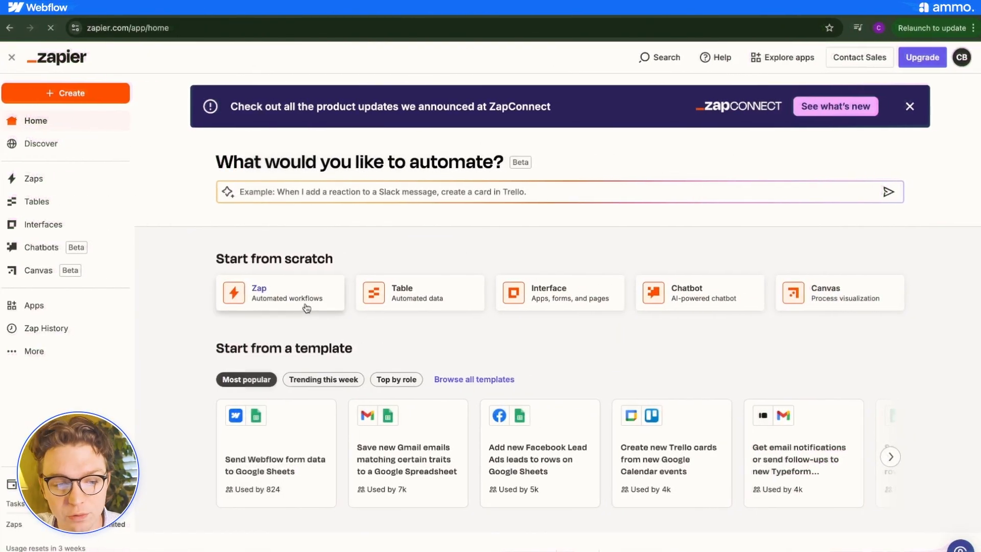
# Create a new Zap in Zapier with Webflow as the trigger app and Form Submission as the trigger event
pyautogui.click(306, 308)
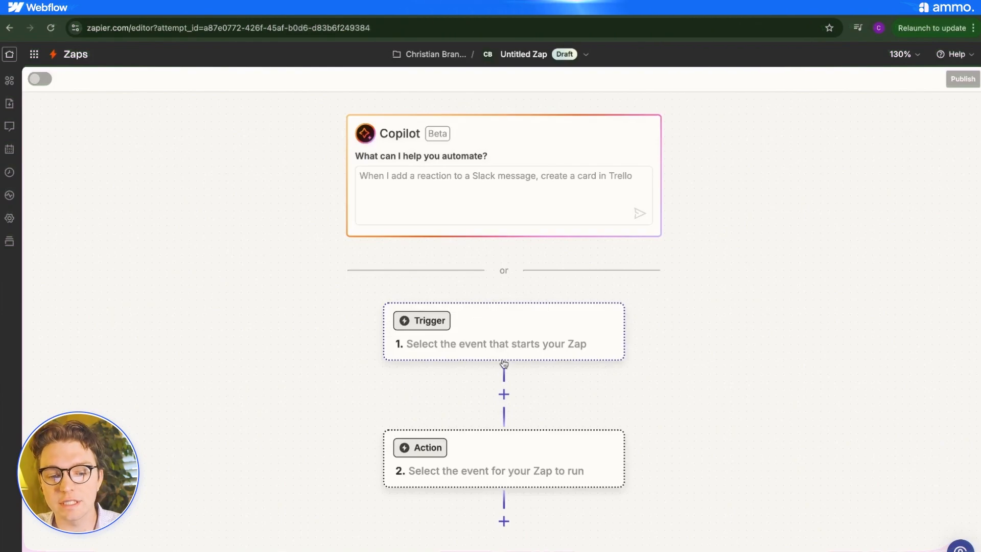
pyautogui.click(504, 362)
pyautogui.click(414, 244)
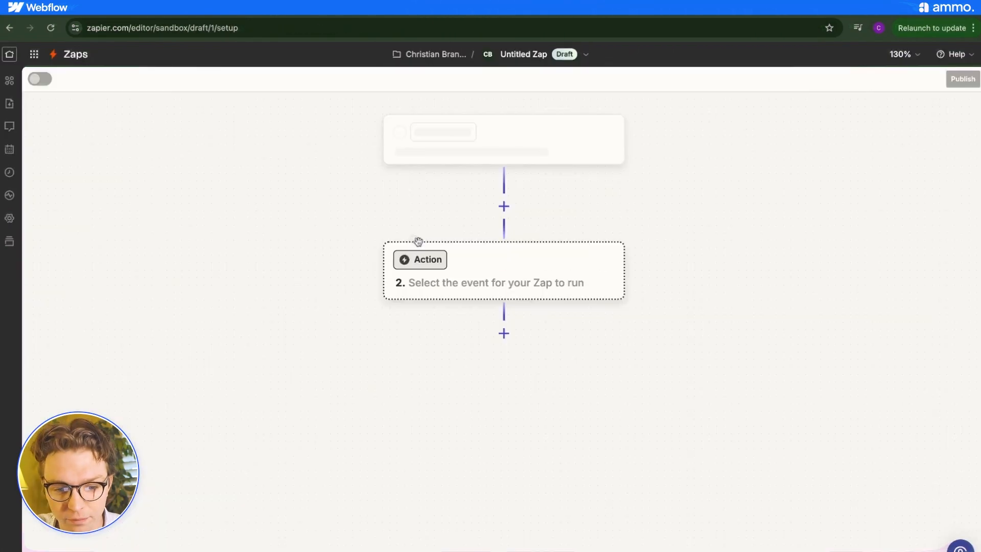
pyautogui.click(836, 246)
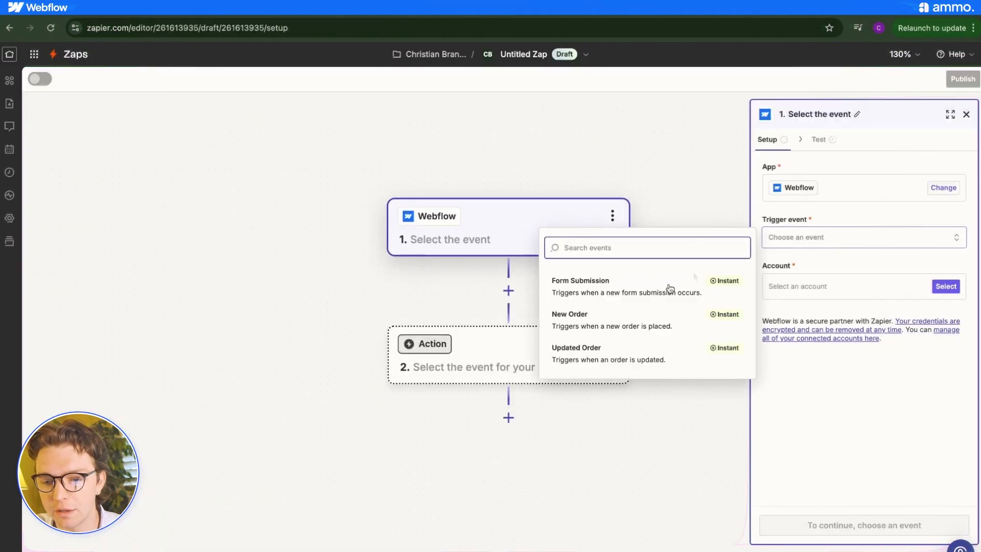
pyautogui.click(667, 288)
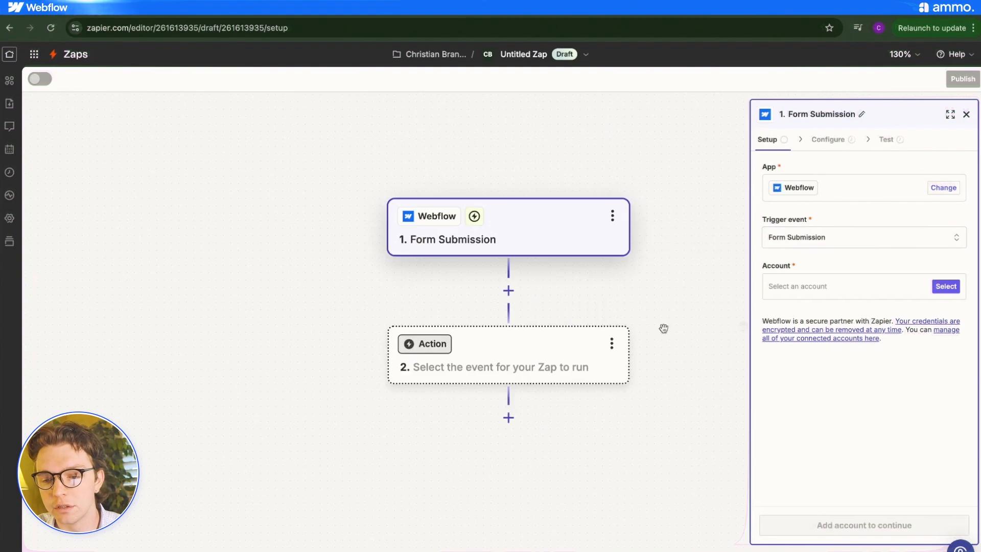
# Set up the Zap's second step with Gmail as the action app and Send Email as the action event
pyautogui.click(558, 352)
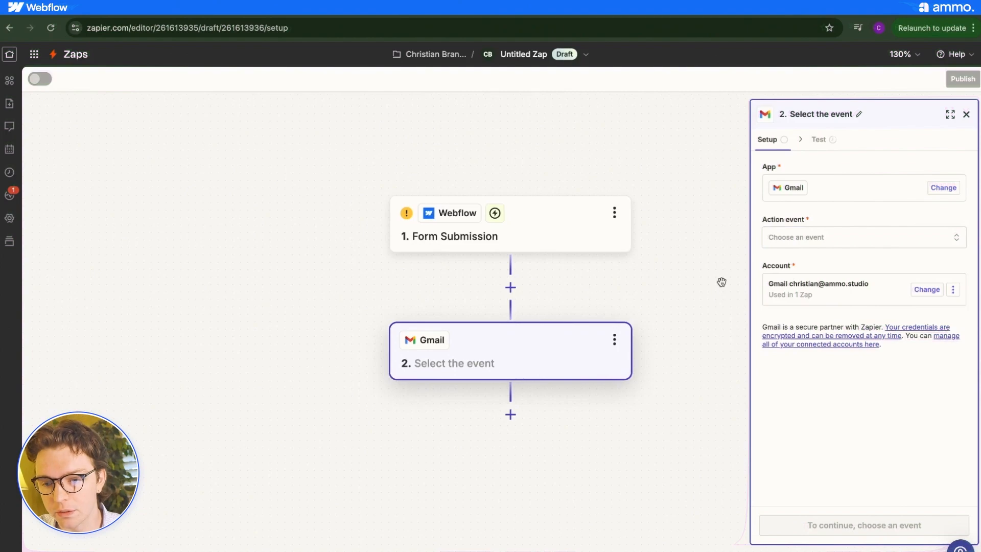
pyautogui.click(862, 237)
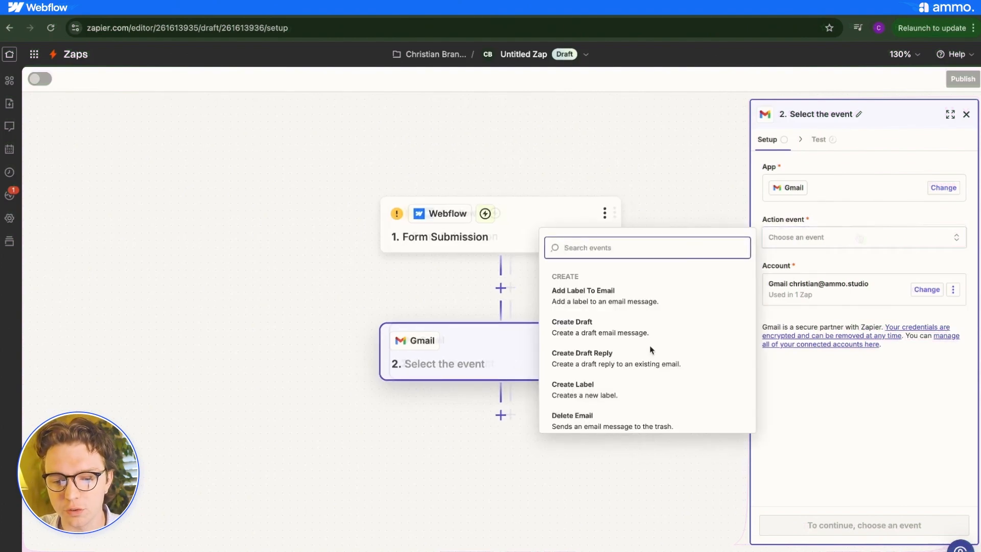
pyautogui.scroll(-3, 650, 349)
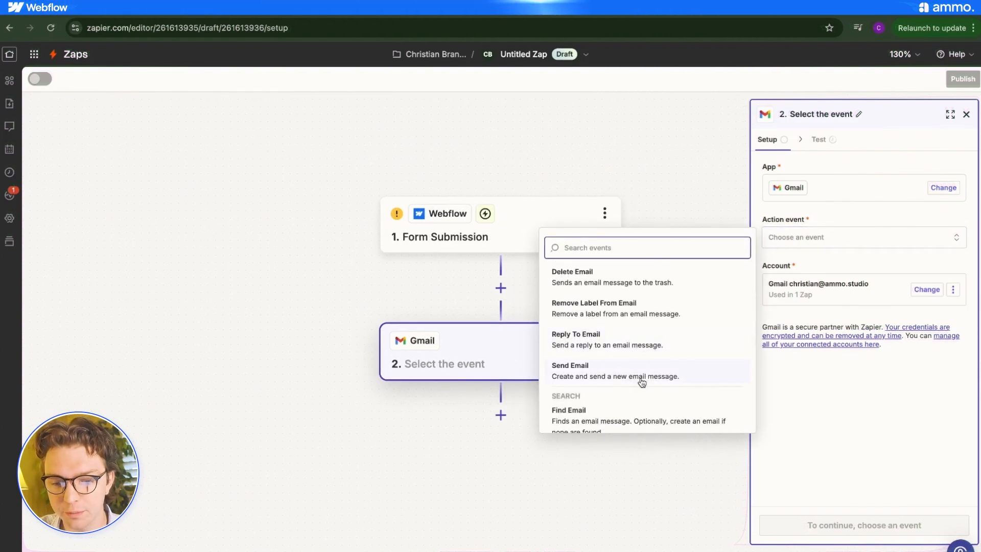
pyautogui.scroll(1, 638, 373)
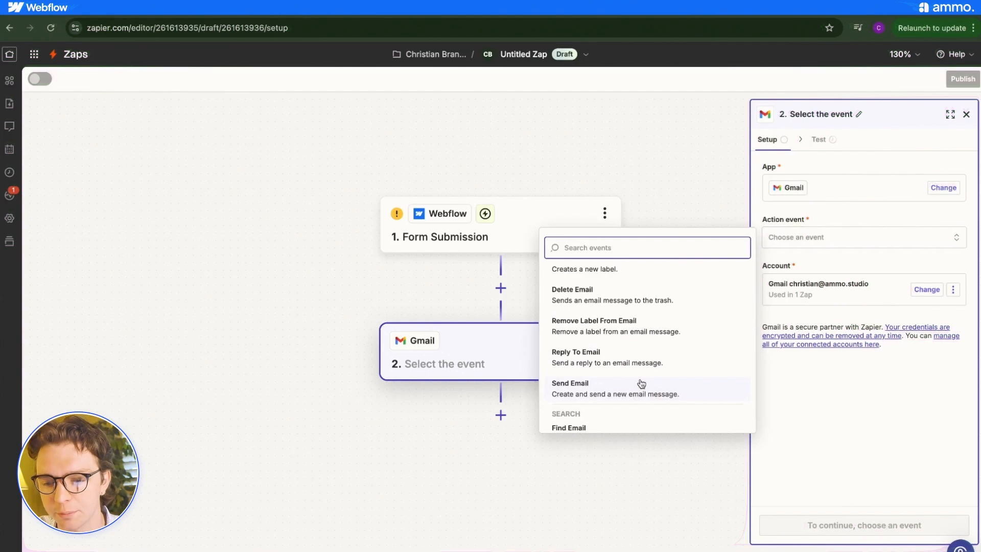
pyautogui.click(641, 383)
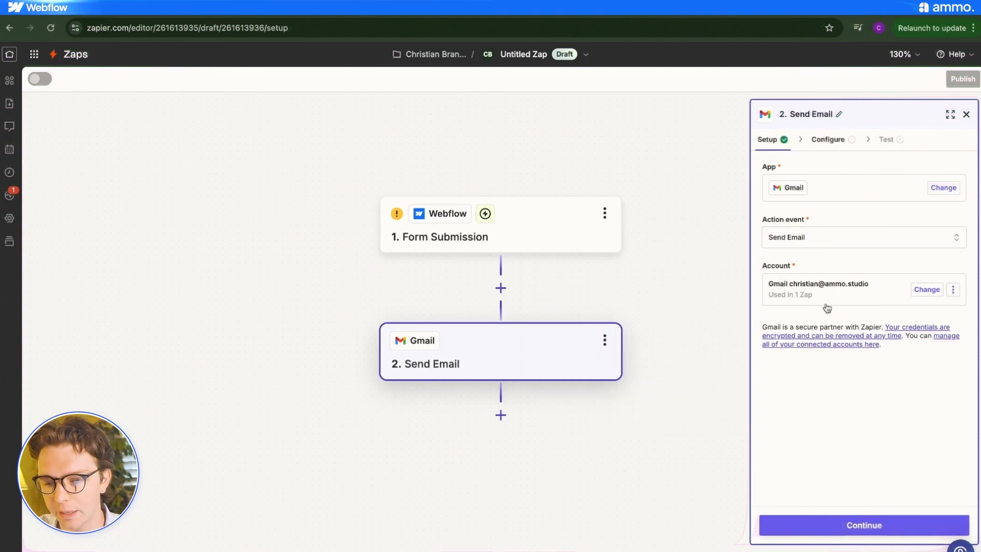
# Continue to the Send Email action's configuration and review its recipient, sender, subject, body, signature, label and attachment fields
pyautogui.click(860, 525)
pyautogui.scroll(-5, 829, 269)
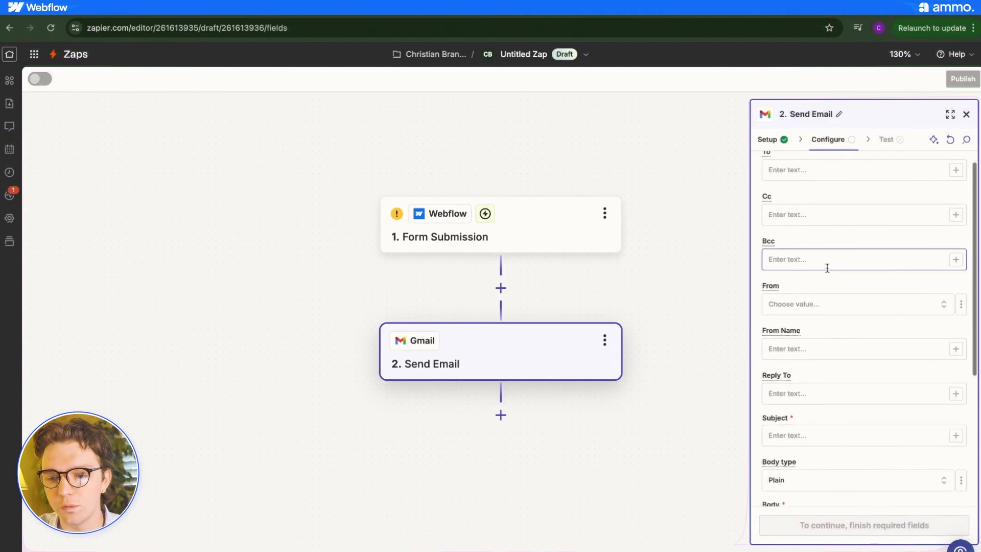
pyautogui.scroll(-3, 827, 268)
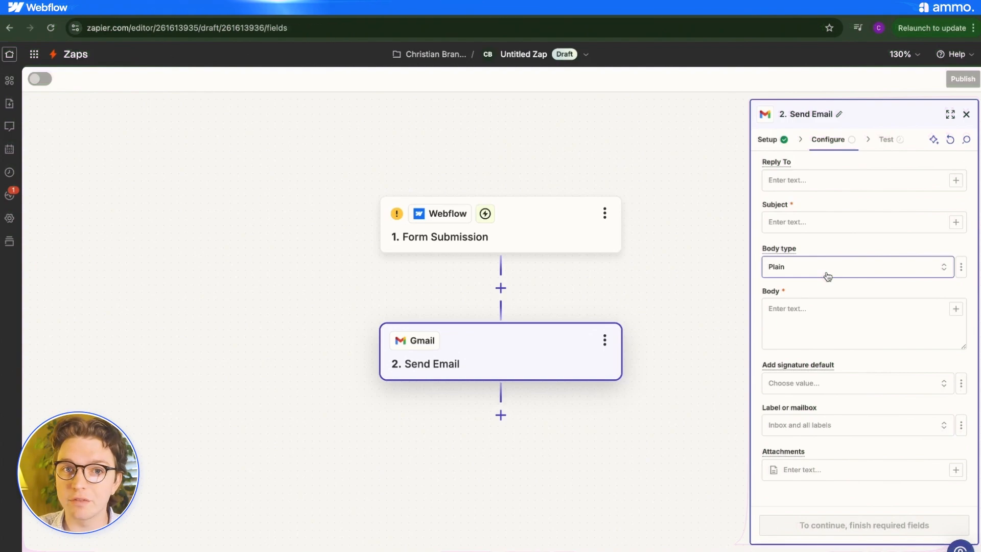
pyautogui.scroll(1, 827, 275)
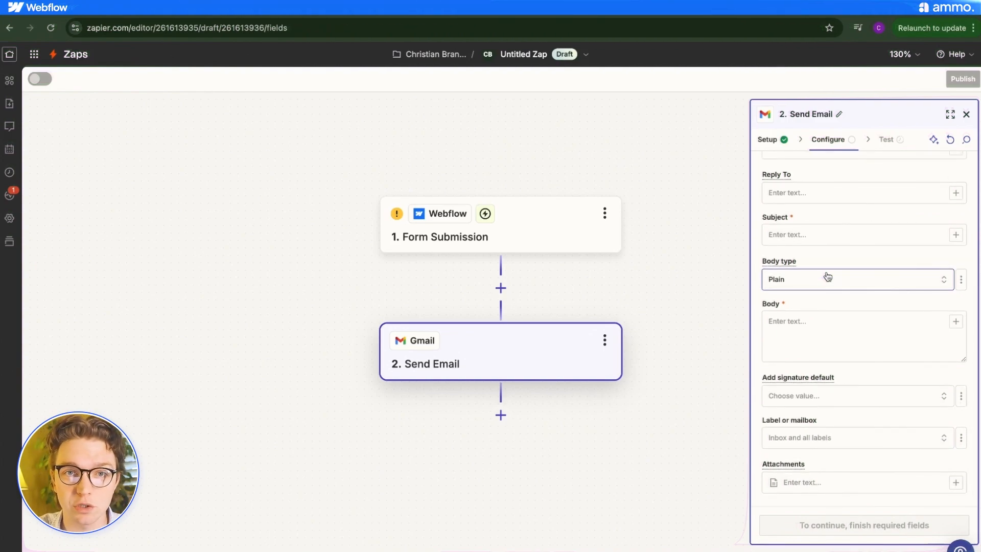
pyautogui.scroll(-1, 827, 276)
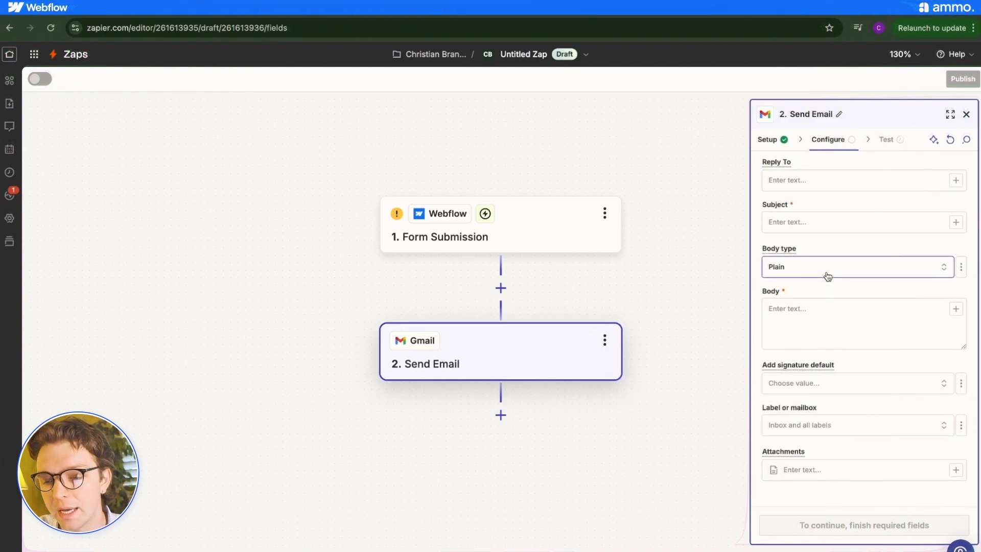
pyautogui.scroll(1, 828, 277)
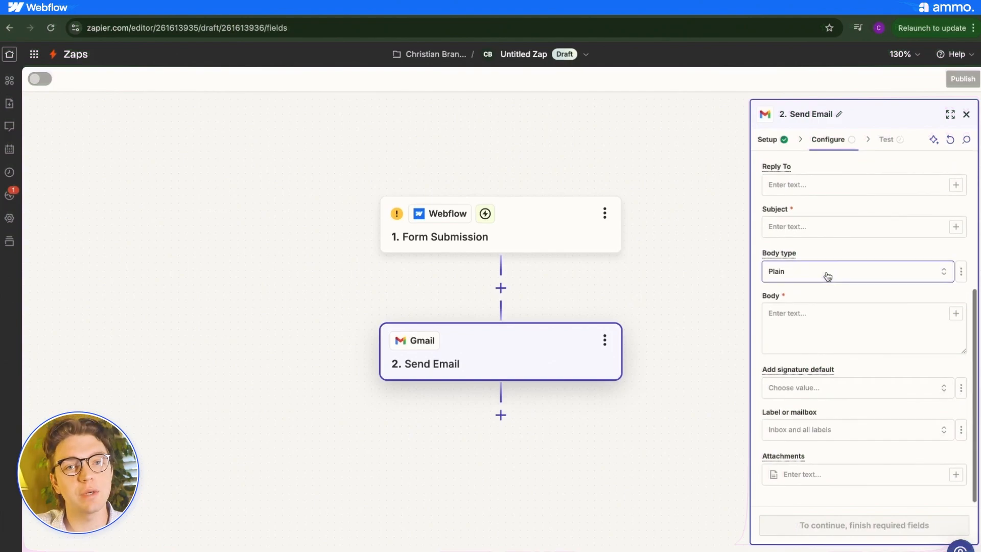